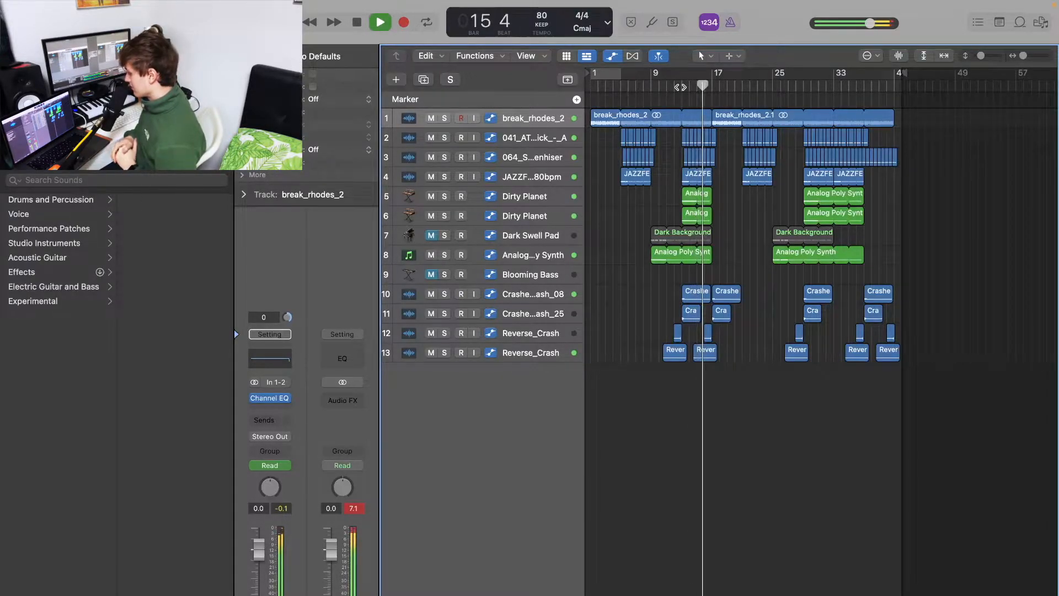
Stop playback and insert an Adaptive Limiter plug-in on the Stereo Out channel
key(space)
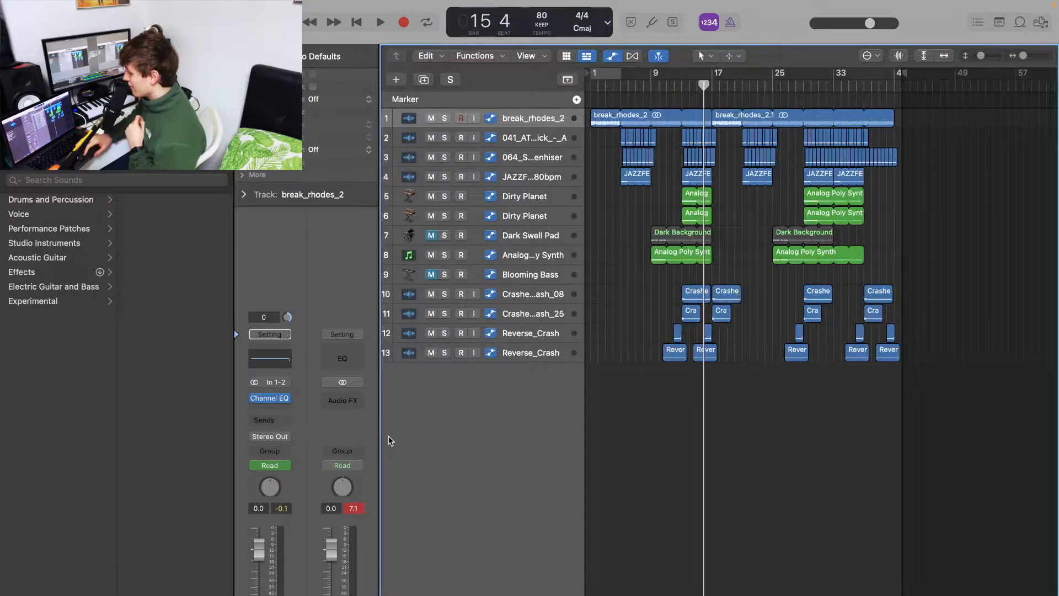
click(351, 401)
mouse_move(396, 546)
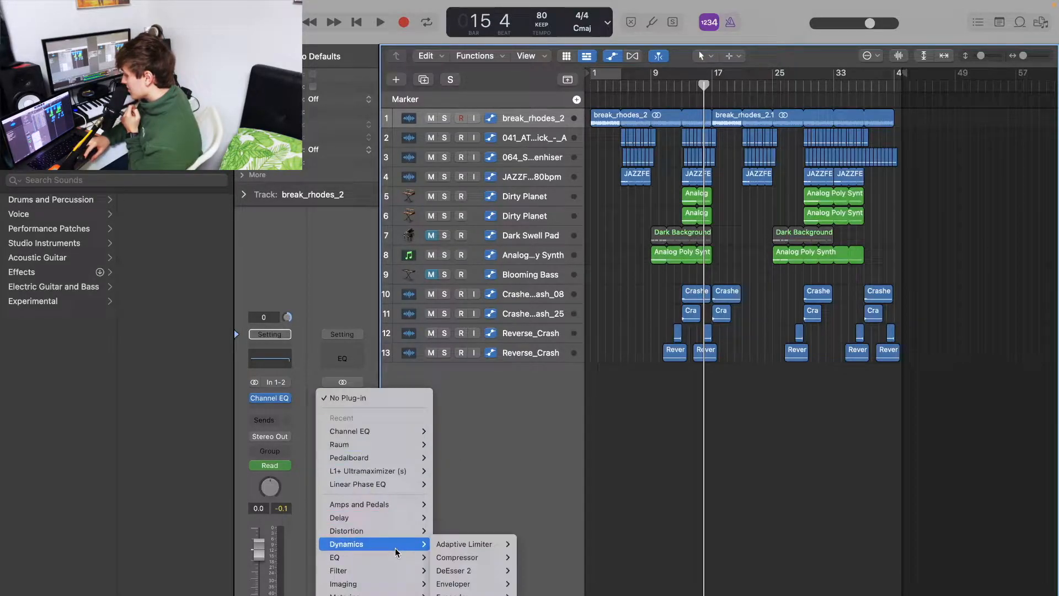
mouse_move(469, 544)
click(534, 543)
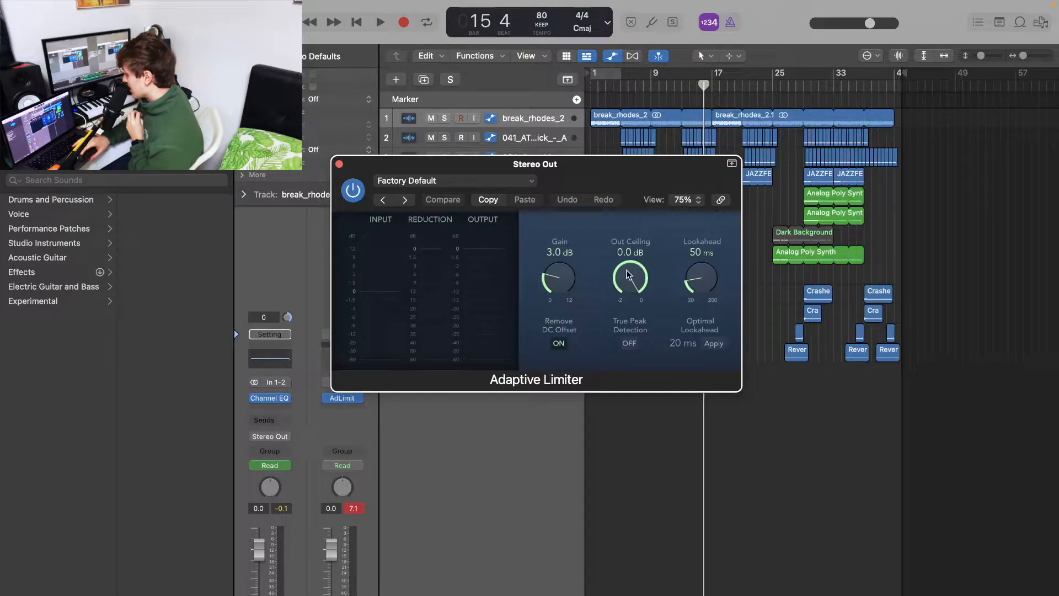
Set the limiter's Out Ceiling to -2.0 dB and its Gain to 0.0 dB, then close the plug-in window
drag(632, 273, 648, 503)
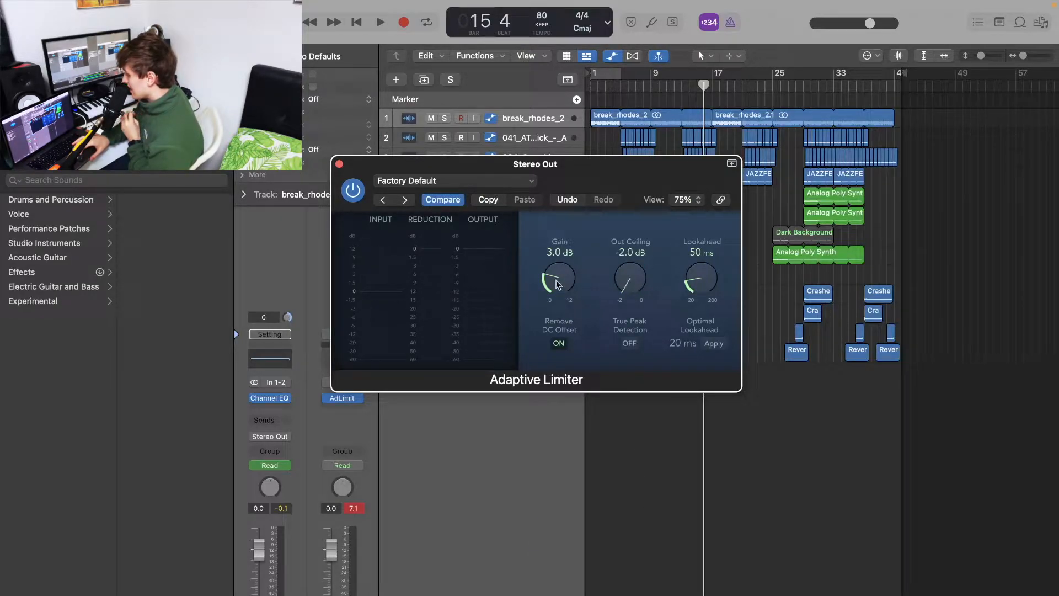
drag(562, 276, 573, 364)
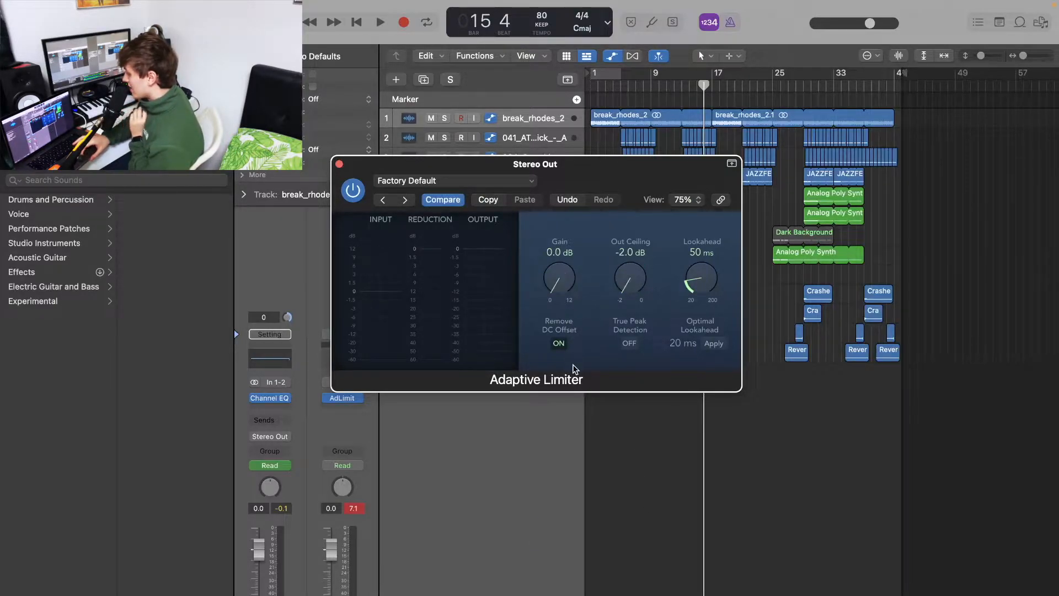
click(340, 164)
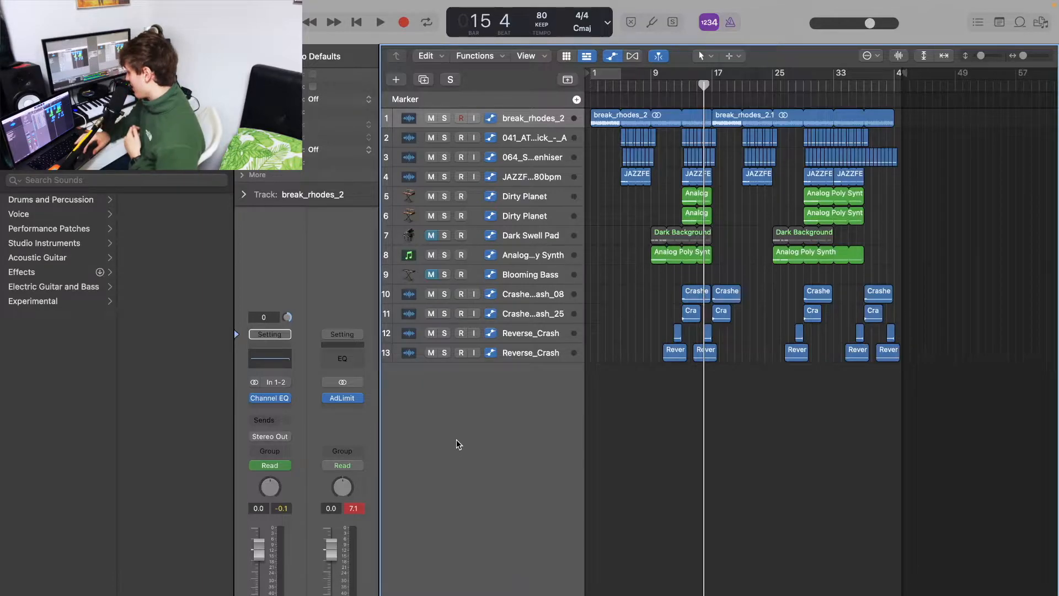
Insert the Waves C4 (s) multiband processor in the next Stereo Out effect slot
click(346, 400)
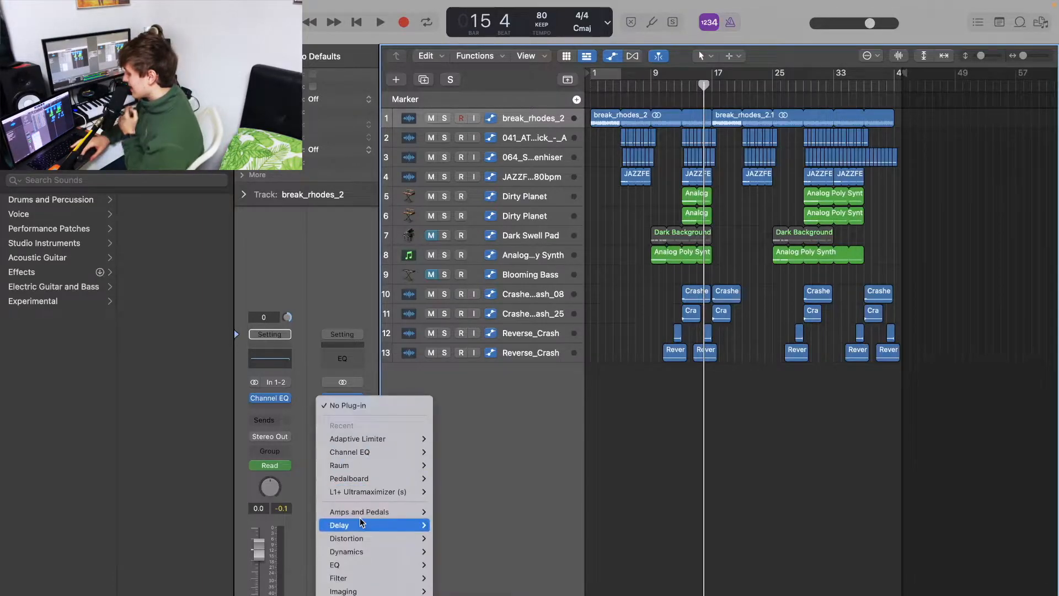
scroll(359, 524, down, 2)
mouse_move(364, 575)
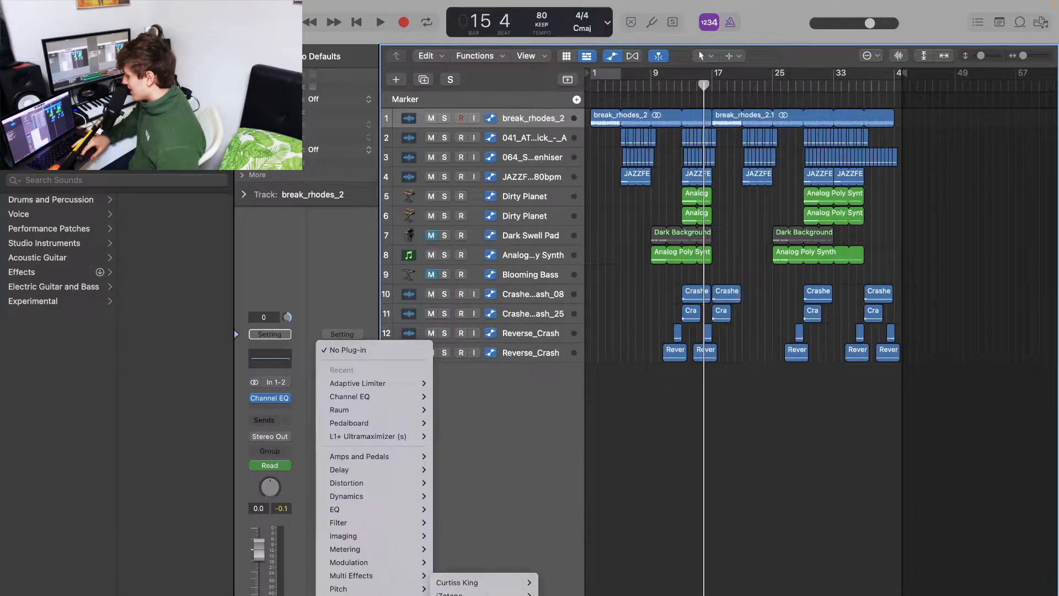
mouse_move(475, 595)
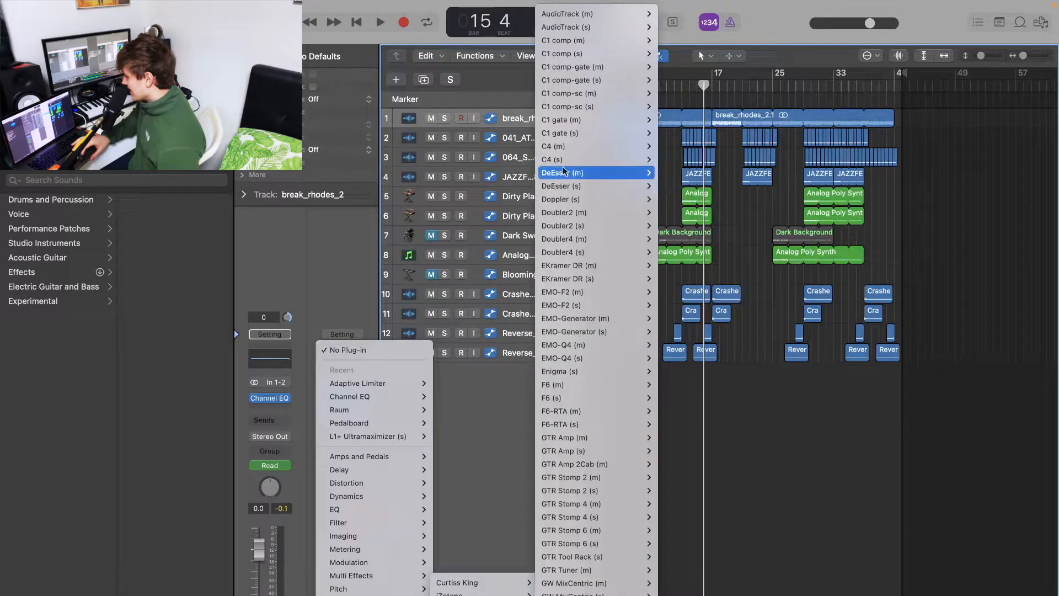
click(660, 159)
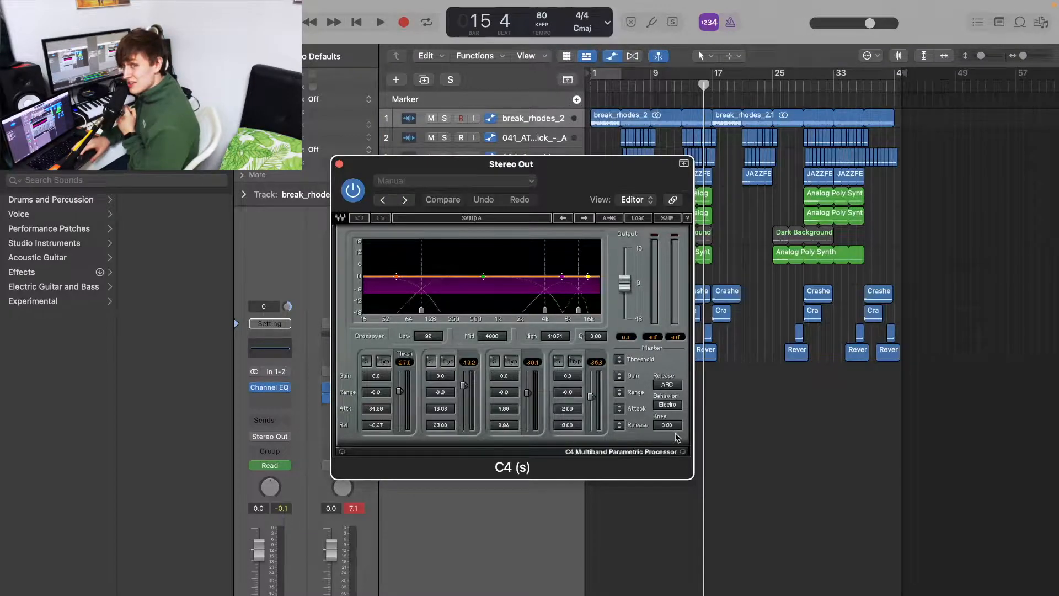
Load the C4 factory preset Multi Electro Mastering and close the plug-in window
click(426, 183)
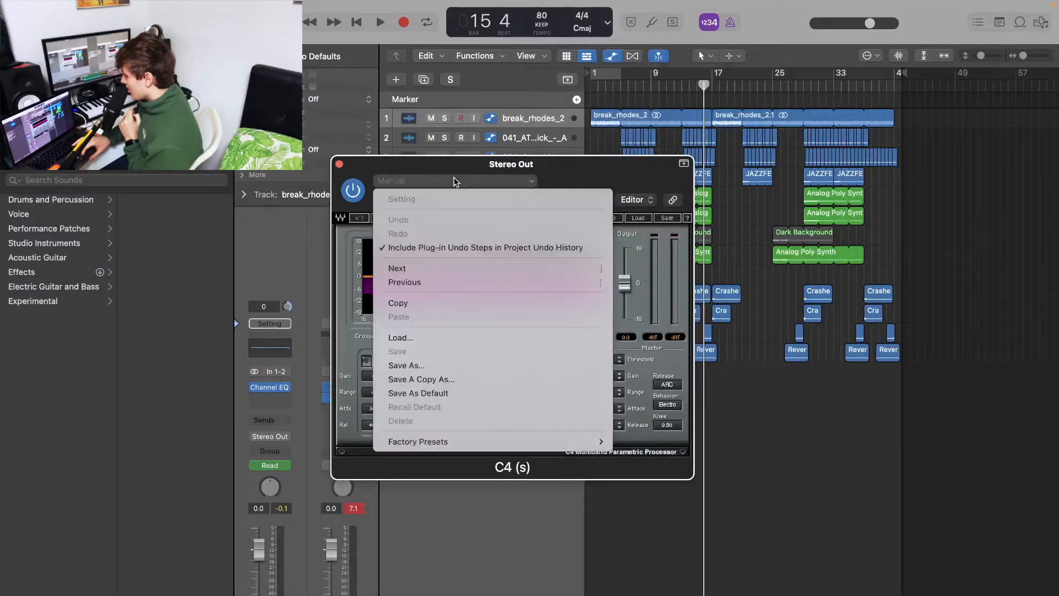
mouse_move(538, 450)
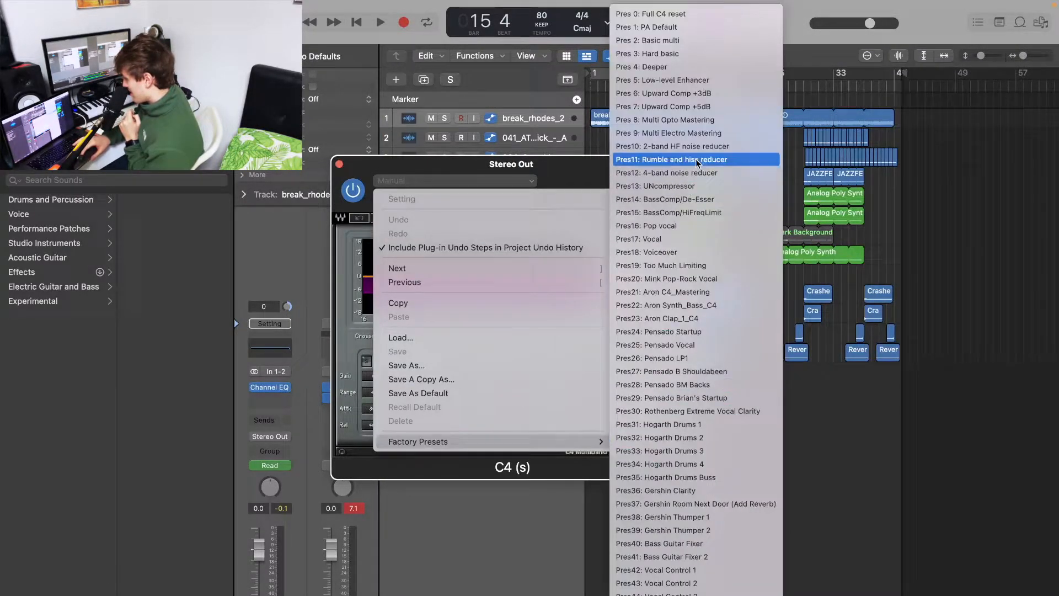
click(694, 134)
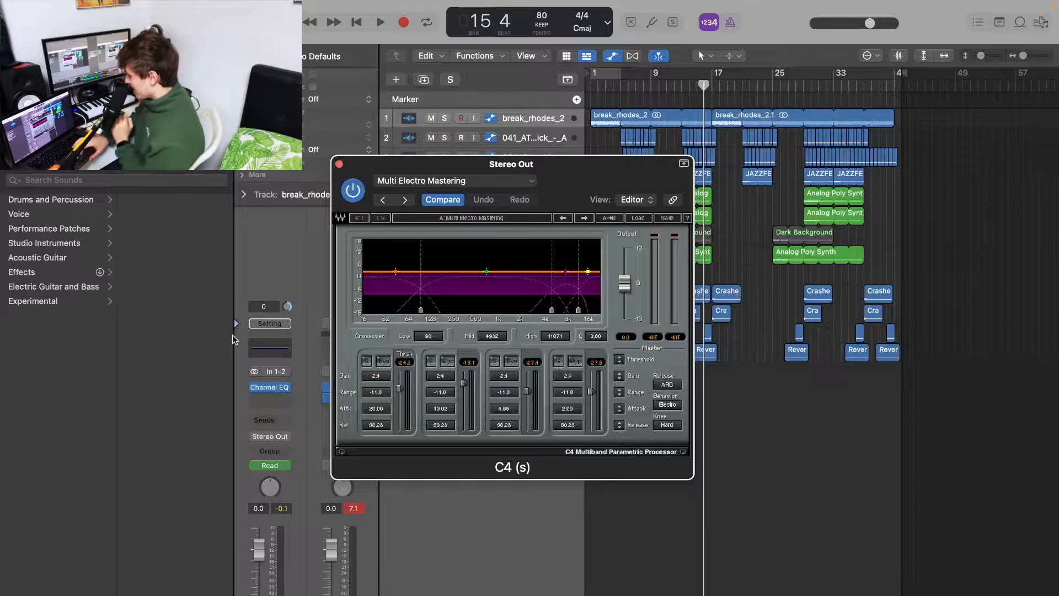
click(340, 164)
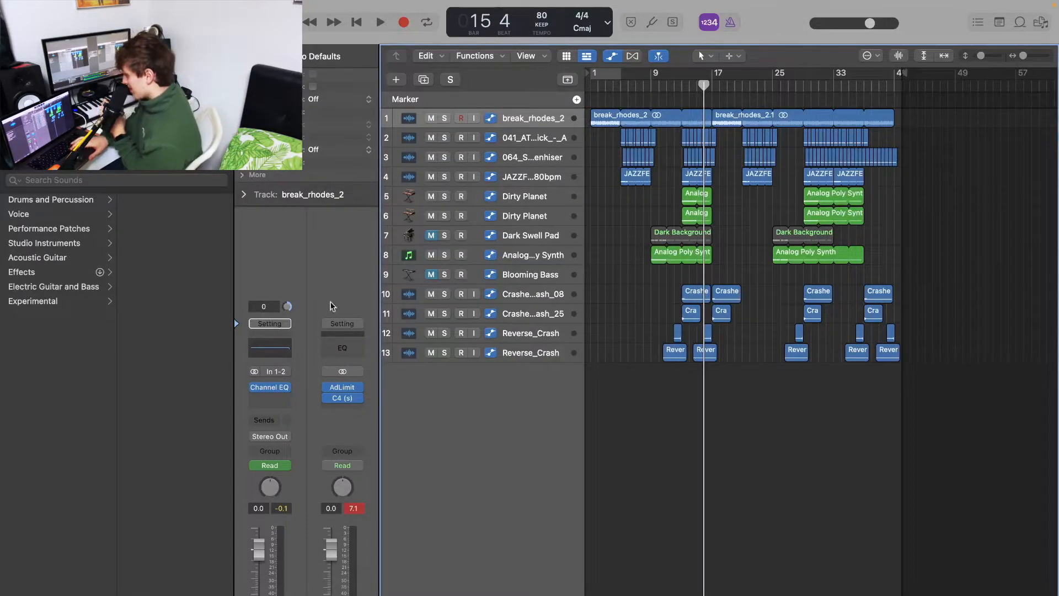
Insert the Waves Vitamin (s) stereo plug-in in the next Stereo Out effect slot
click(349, 408)
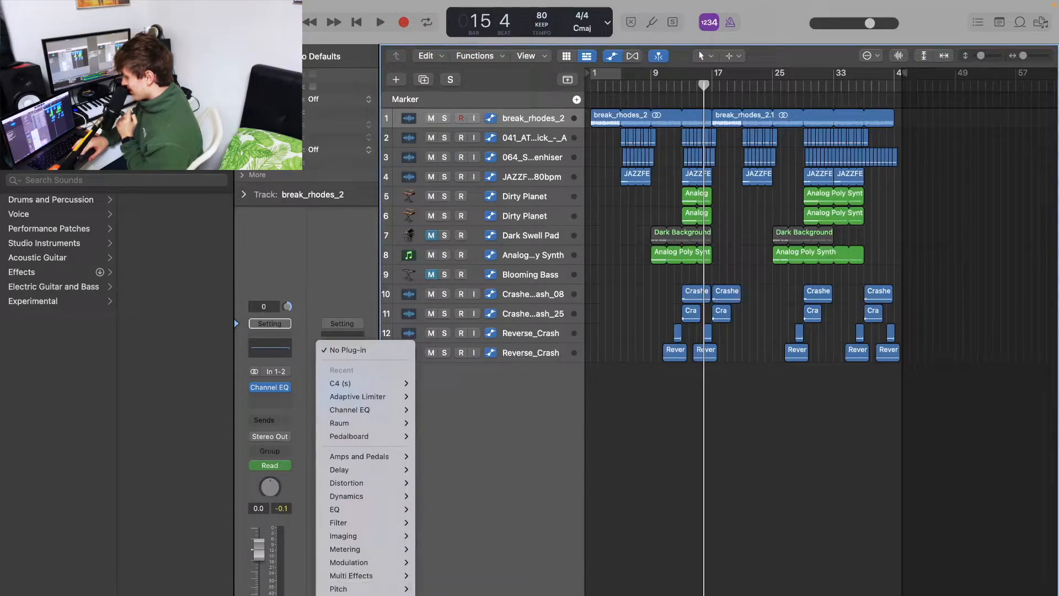
mouse_move(440, 583)
mouse_move(528, 515)
scroll(528, 516, down, 15)
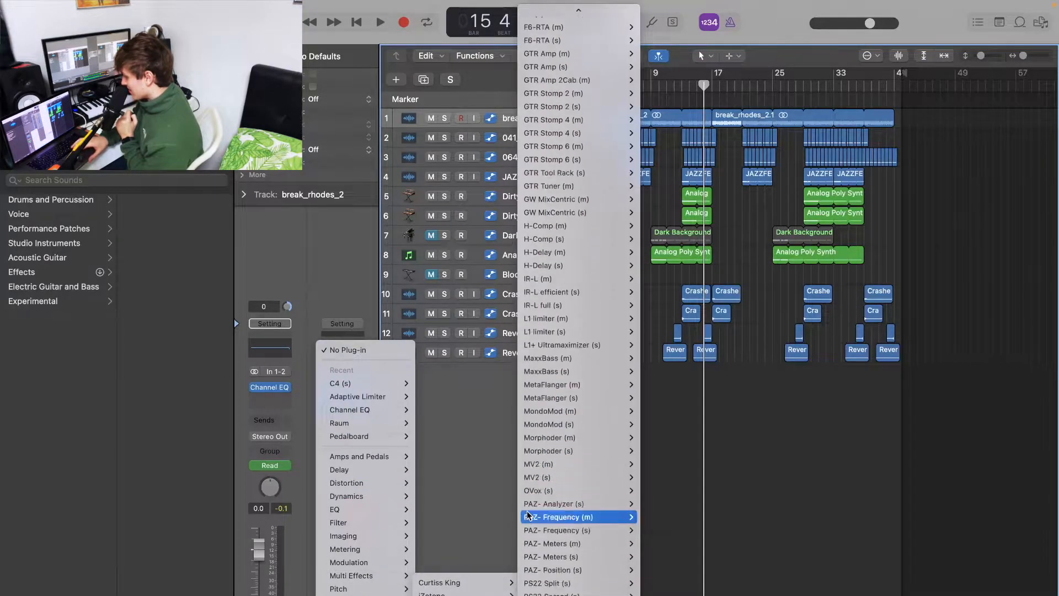
mouse_move(607, 569)
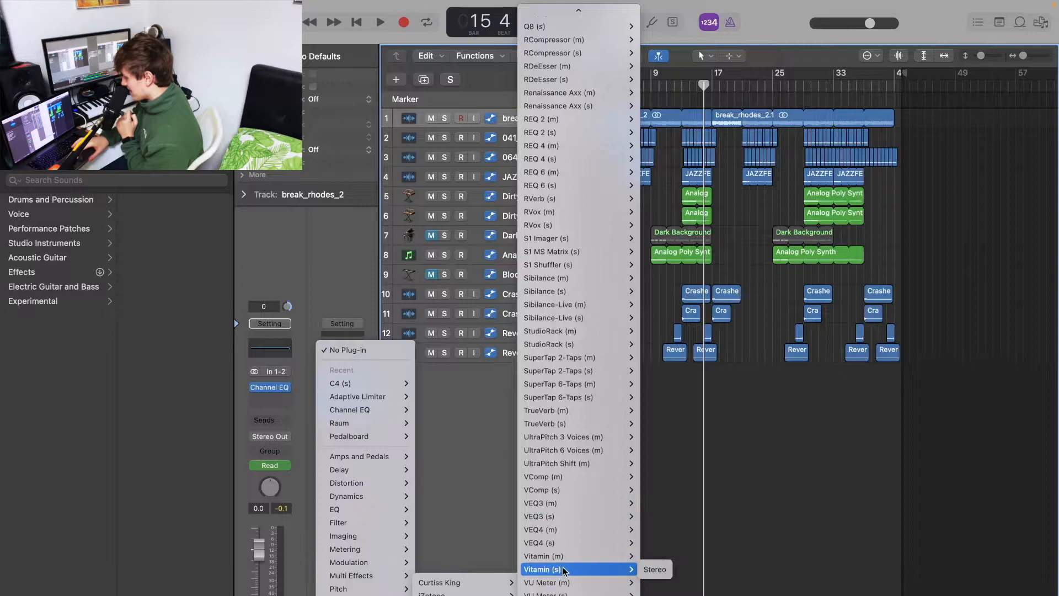
click(653, 568)
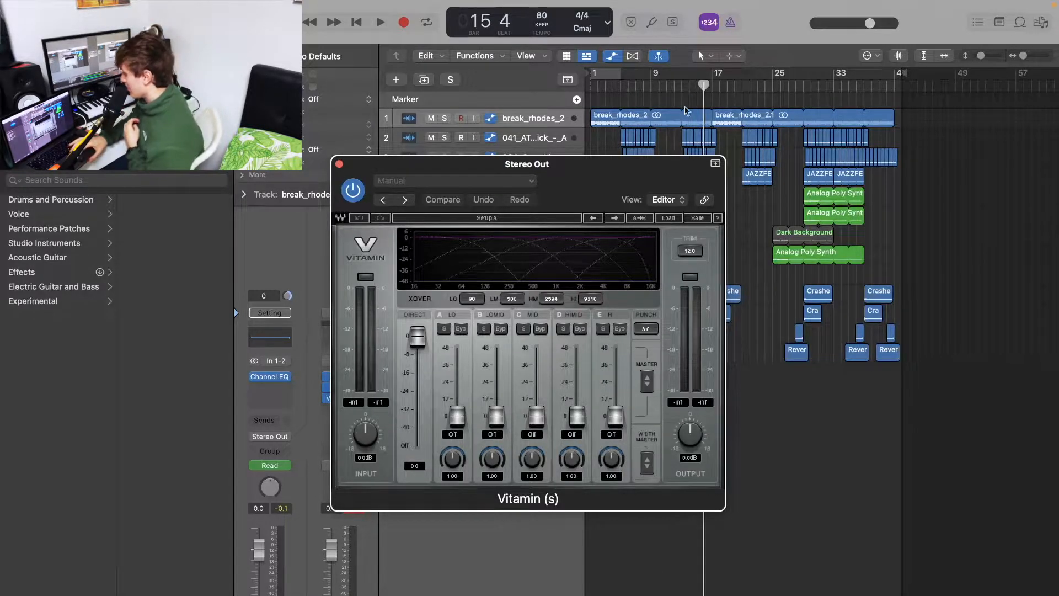
Move the playhead to about bar 13, reposition the Vitamin window and start playback
click(681, 87)
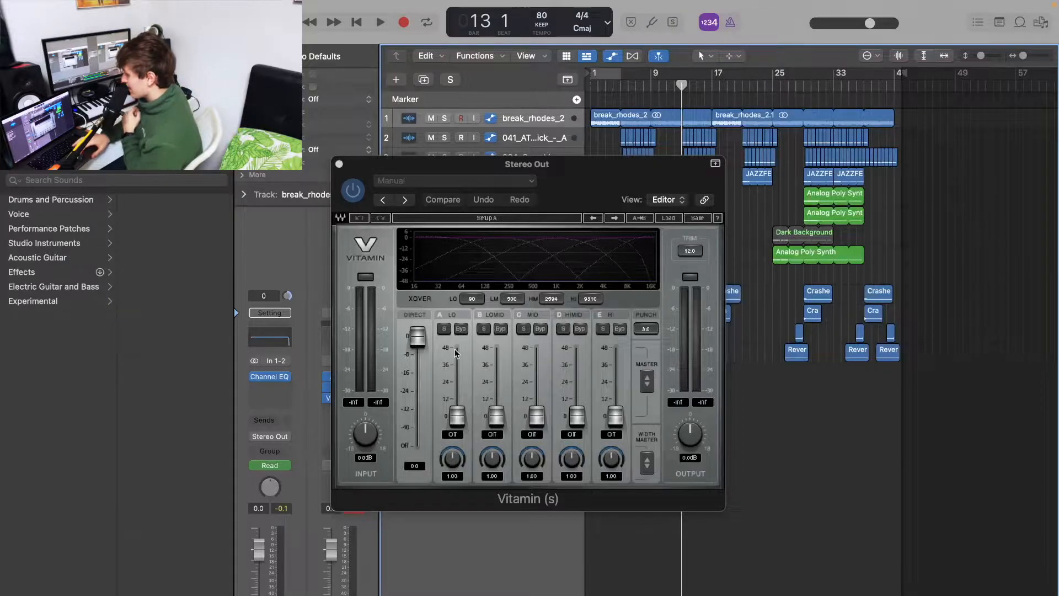
drag(596, 177, 793, 245)
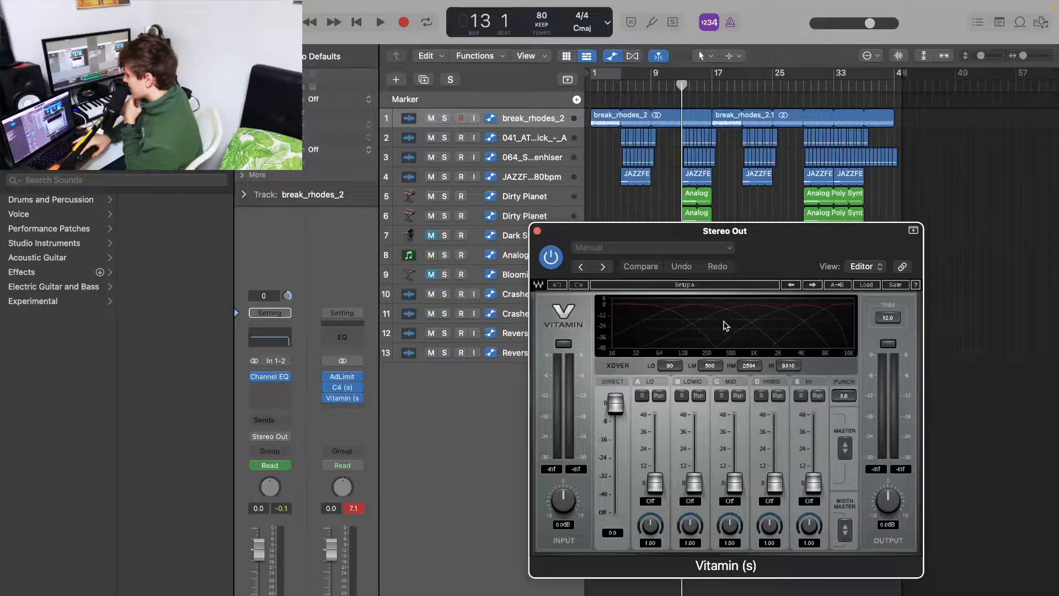
key(space)
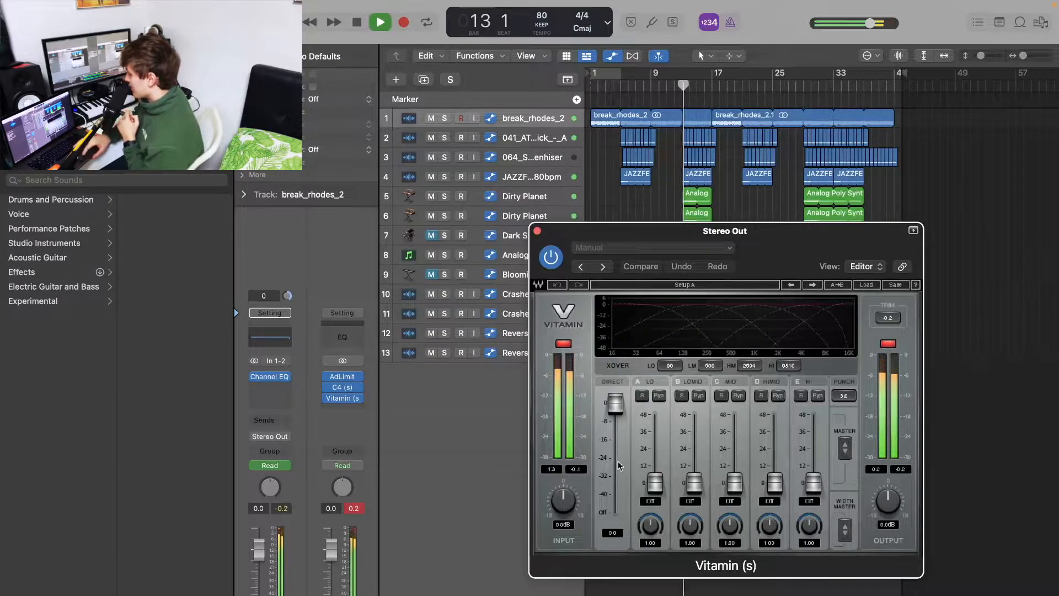
Raise the Vitamin LO, LOMID and MID band levels to about 27.2, 25.9 and 22.7
drag(655, 489, 655, 444)
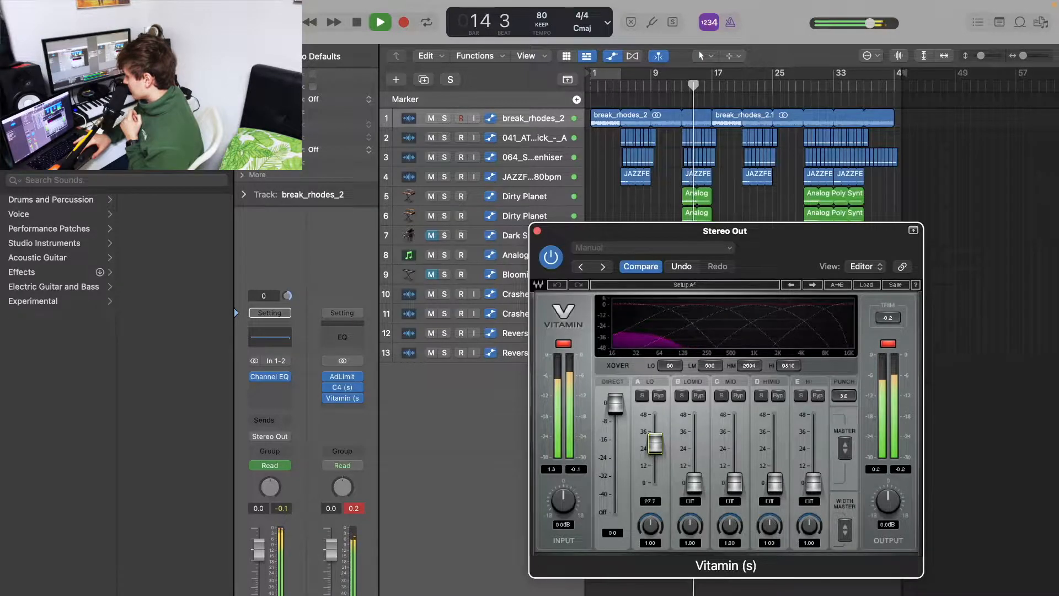
drag(655, 444, 655, 444)
drag(694, 484, 734, 451)
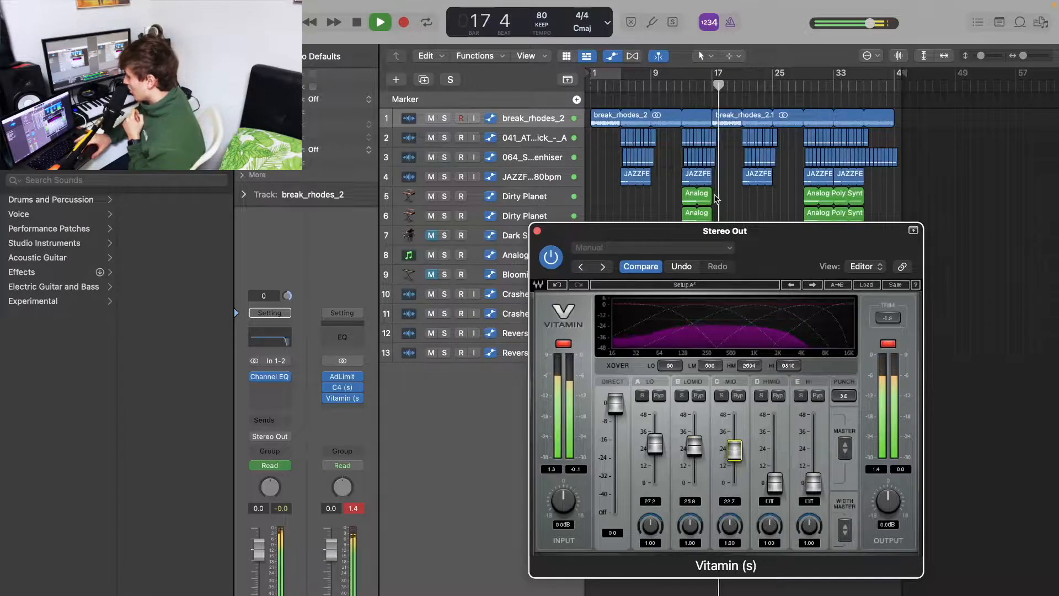
Restart from bar 13, raise the HIMID and HI band levels to about 21.5 and 21.3, and stop playback
click(687, 92)
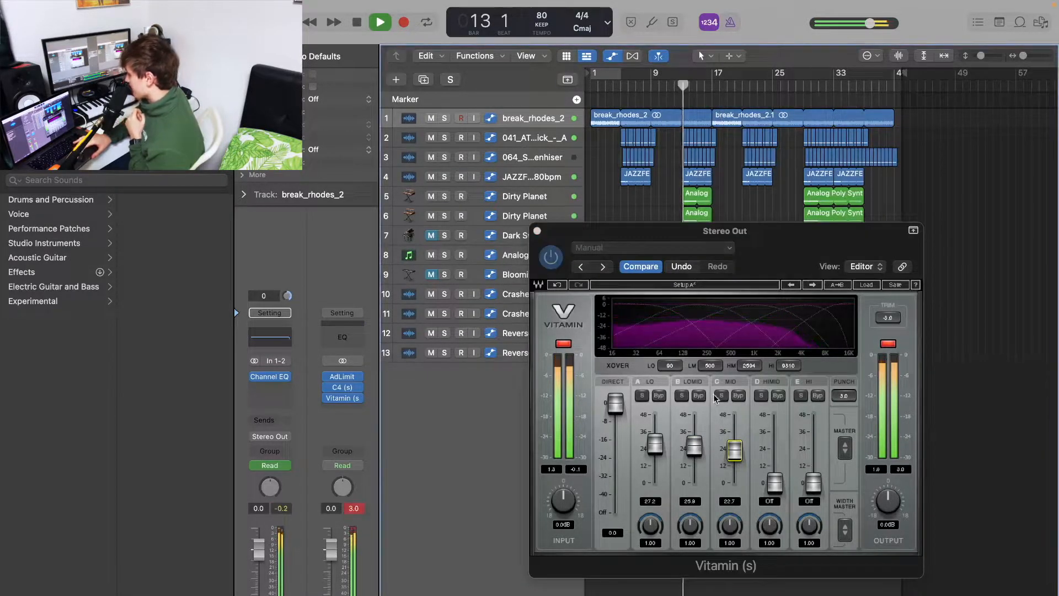
drag(774, 484, 774, 452)
drag(814, 483, 814, 453)
key(space)
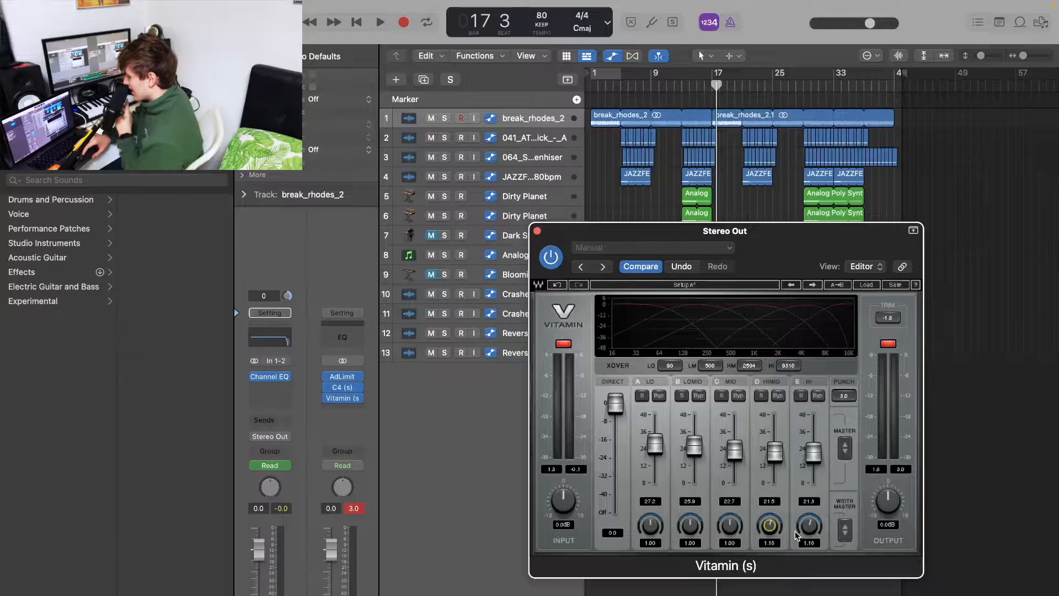
Set the Vitamin band knobs to about 1.46, 0.73, 0.79, 1.30 and 1.32 from LO to HI
drag(796, 534, 810, 524)
drag(770, 526, 770, 518)
drag(651, 525, 691, 529)
click(729, 525)
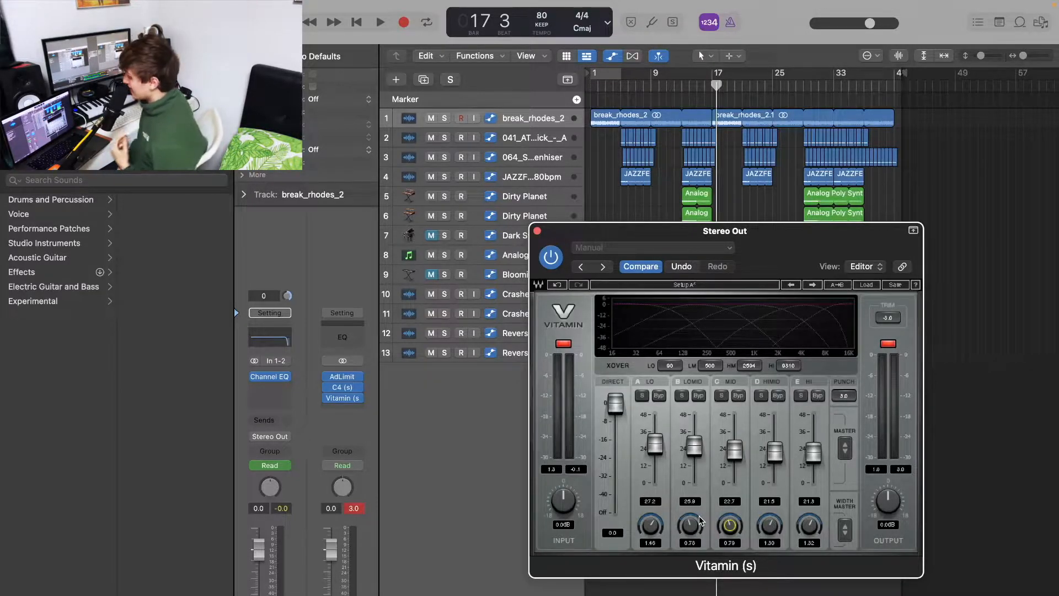
Play the mix from bar 13 to audition the Vitamin settings, then stop
key(space)
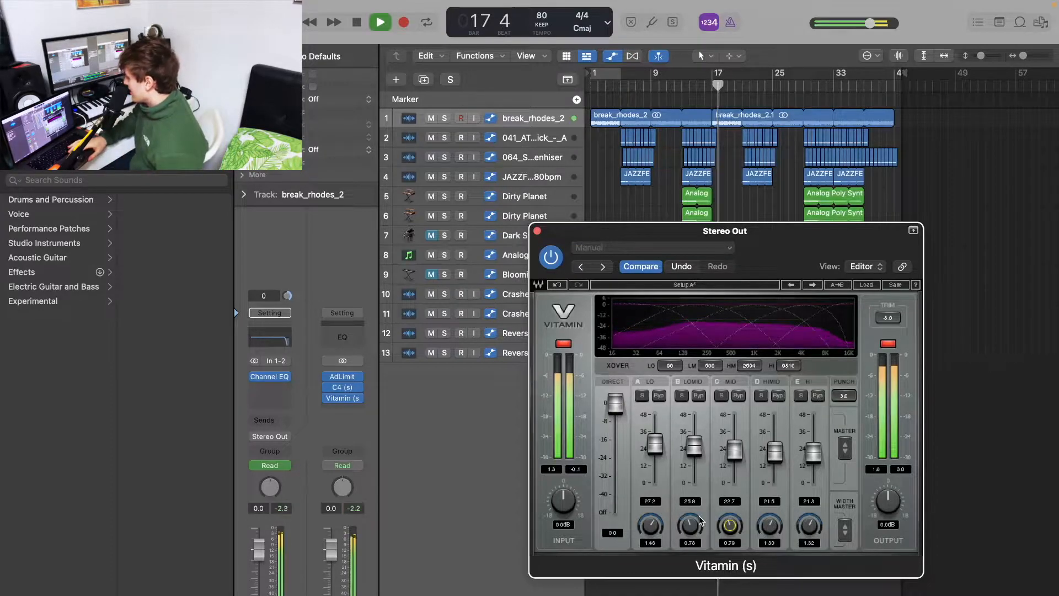
click(681, 88)
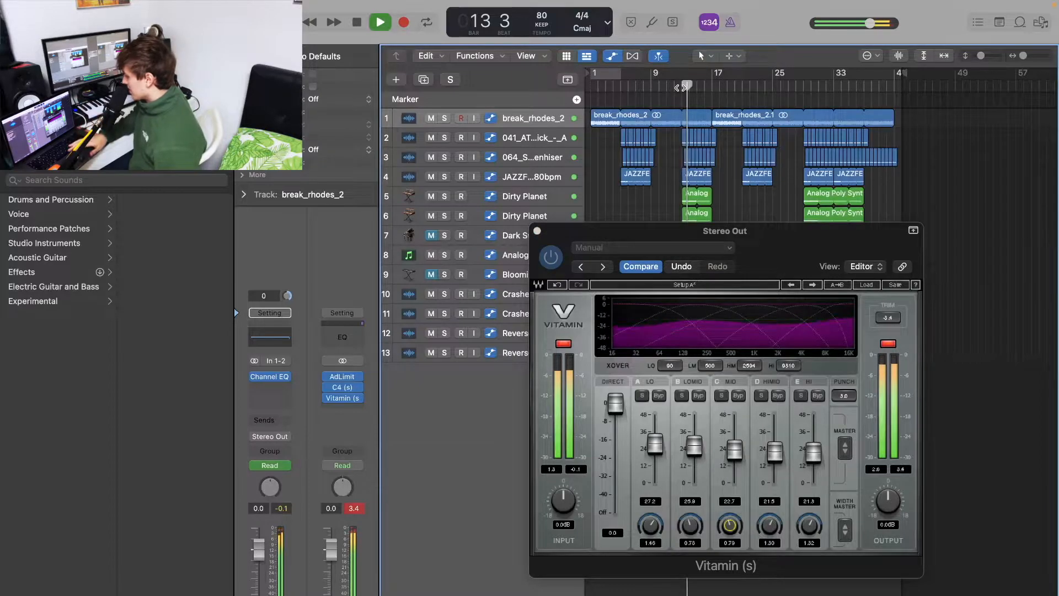
key(space)
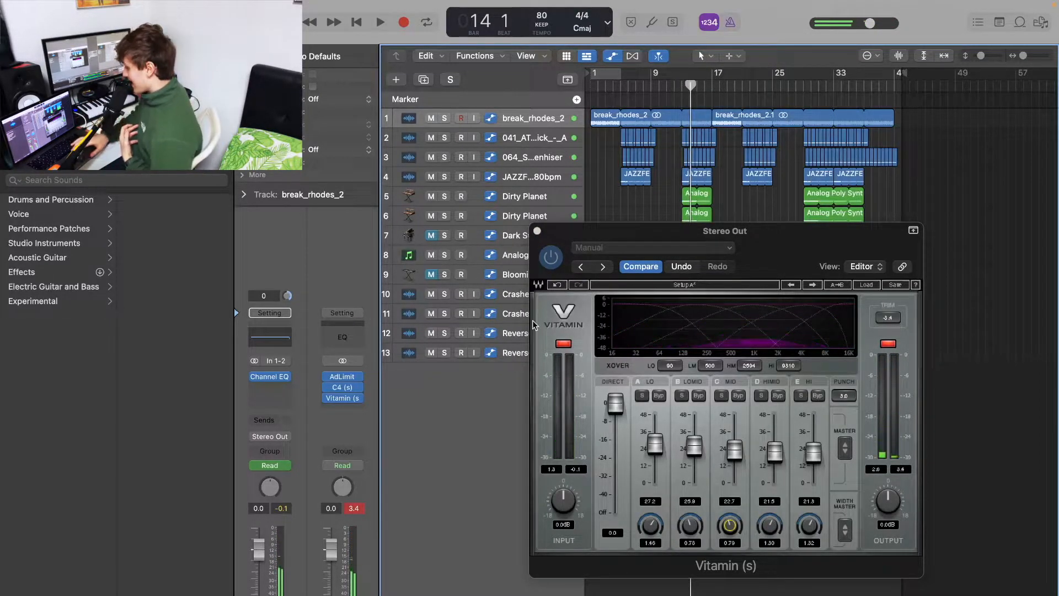
Insert another Adaptive Limiter after Vitamin on the Stereo Out channel
click(359, 508)
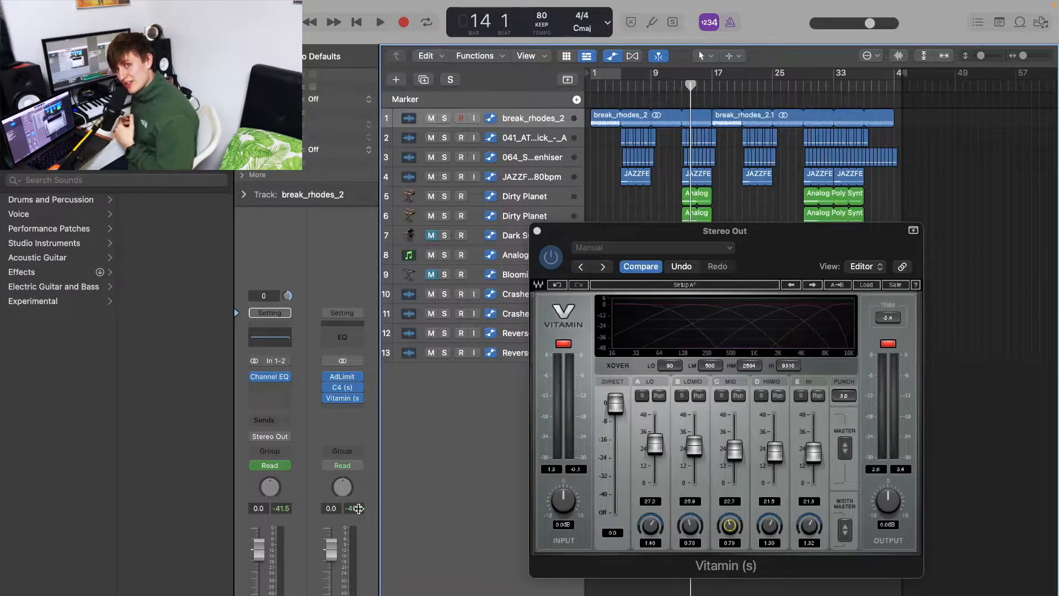
click(342, 411)
mouse_move(375, 552)
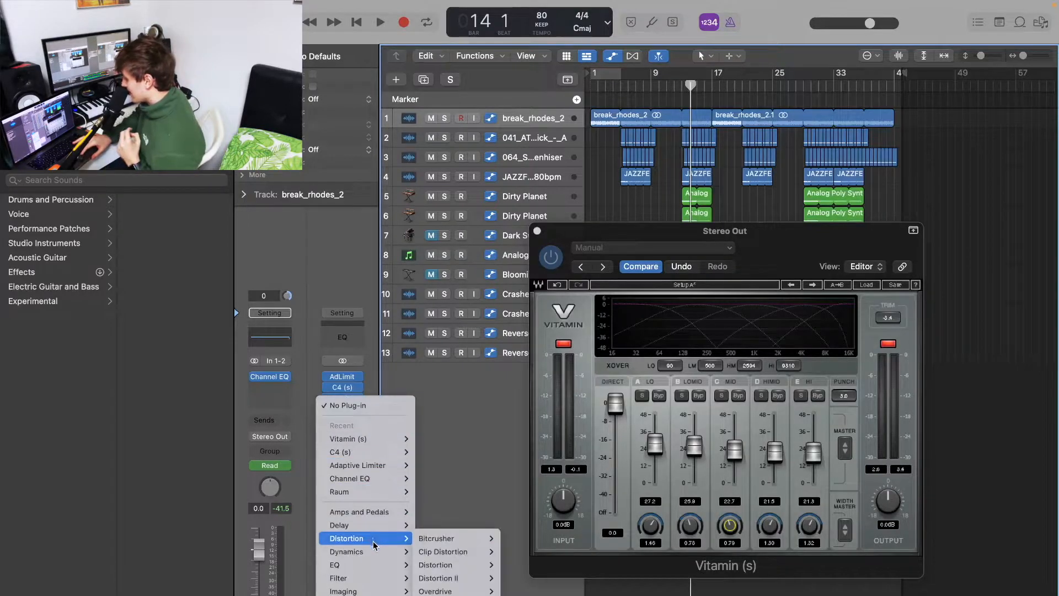
mouse_move(430, 551)
click(516, 551)
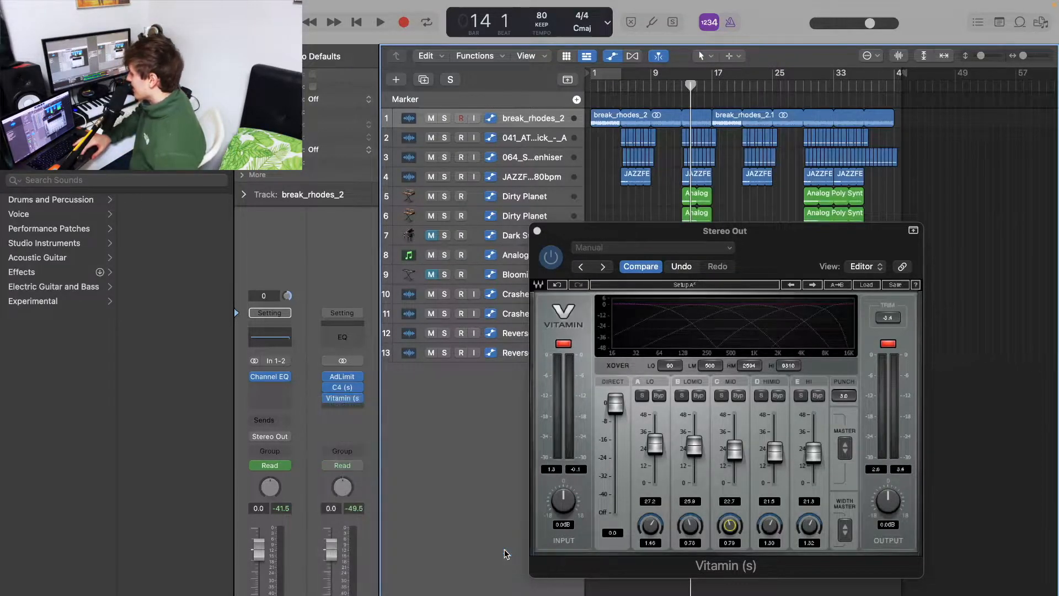
Set this limiter's Out Ceiling to -2.0 dB and Gain to 0.0 dB, close it and start playback
drag(638, 285, 628, 481)
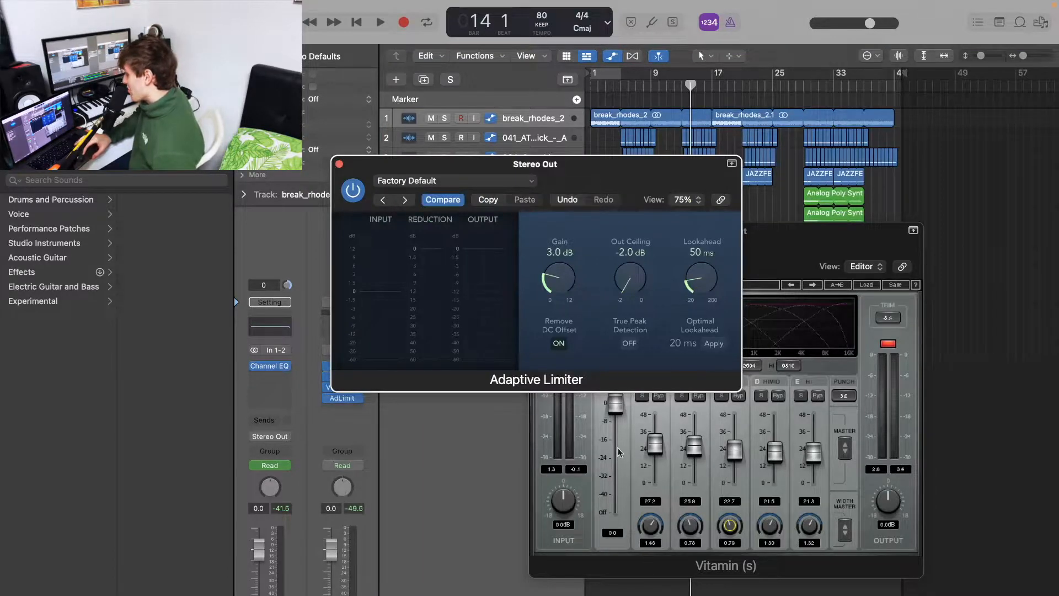
drag(559, 279, 609, 379)
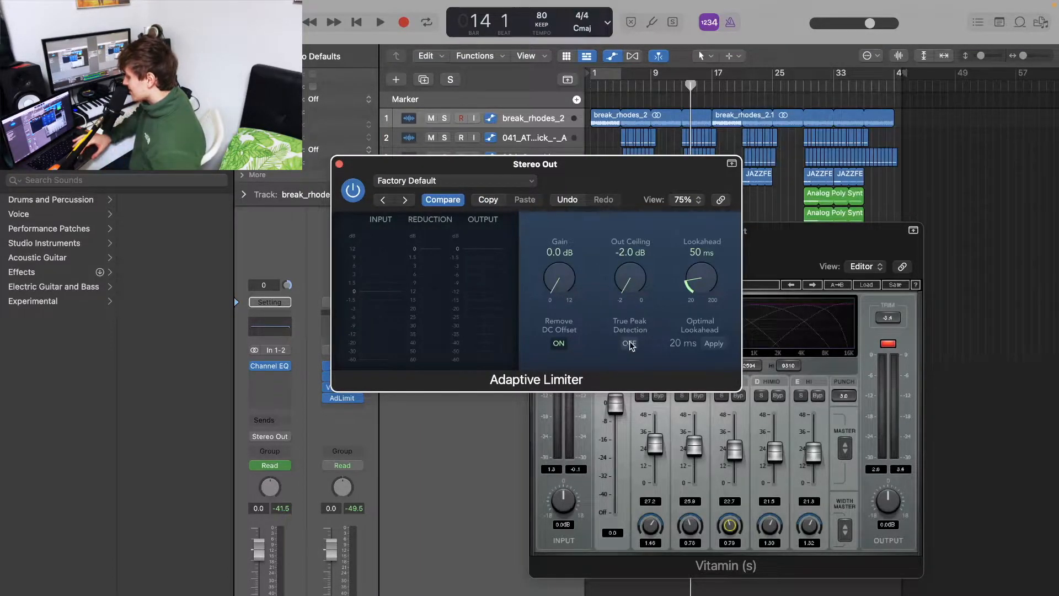
click(338, 164)
key(space)
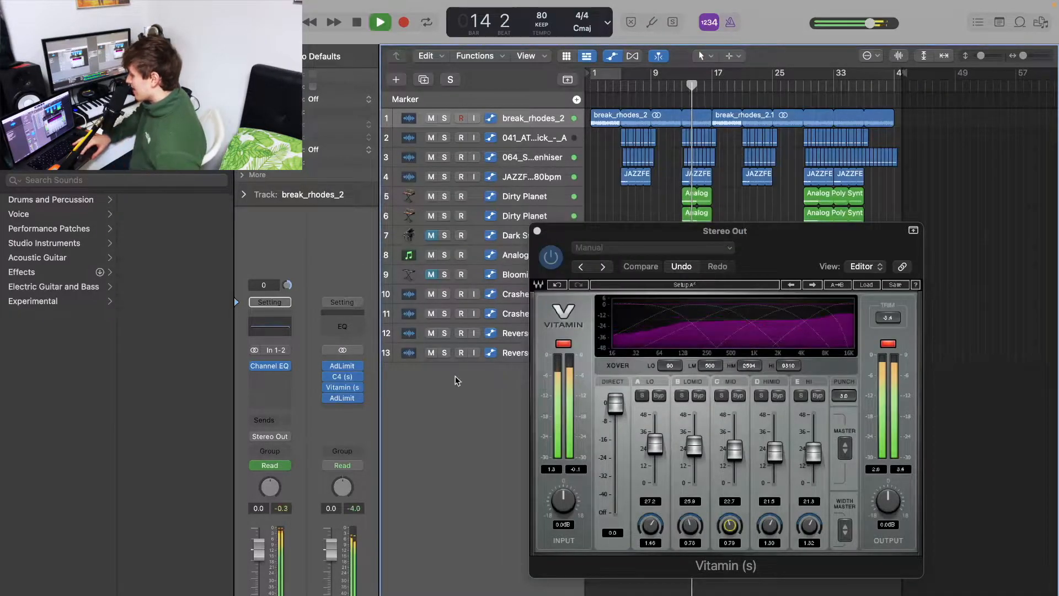
Stop playback, close Vitamin, and insert a Q10 (s) equalizer after the second Adaptive Limiter on the Stereo Out channel
key(space)
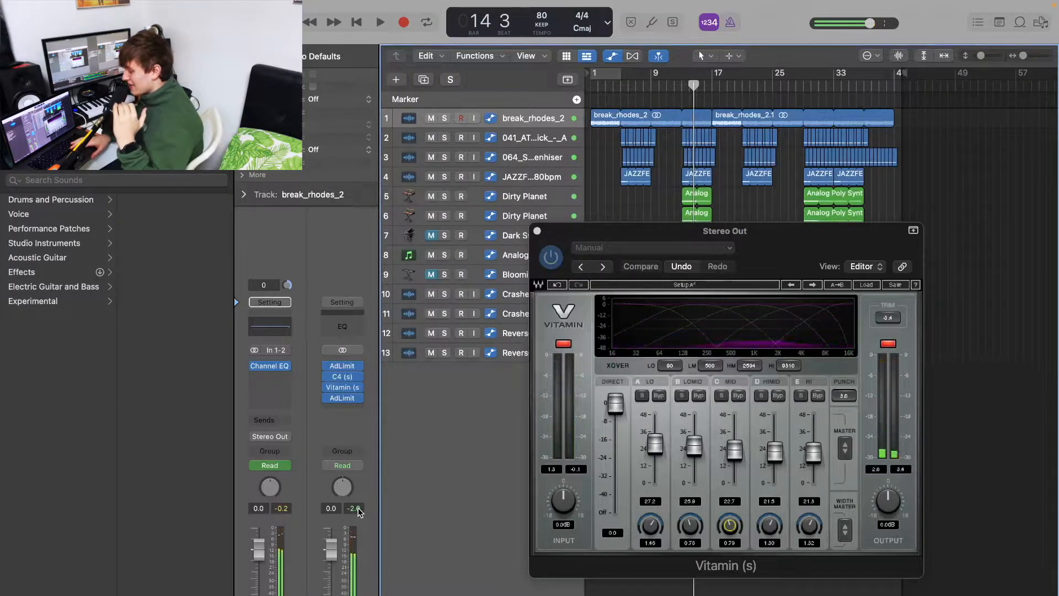
click(537, 230)
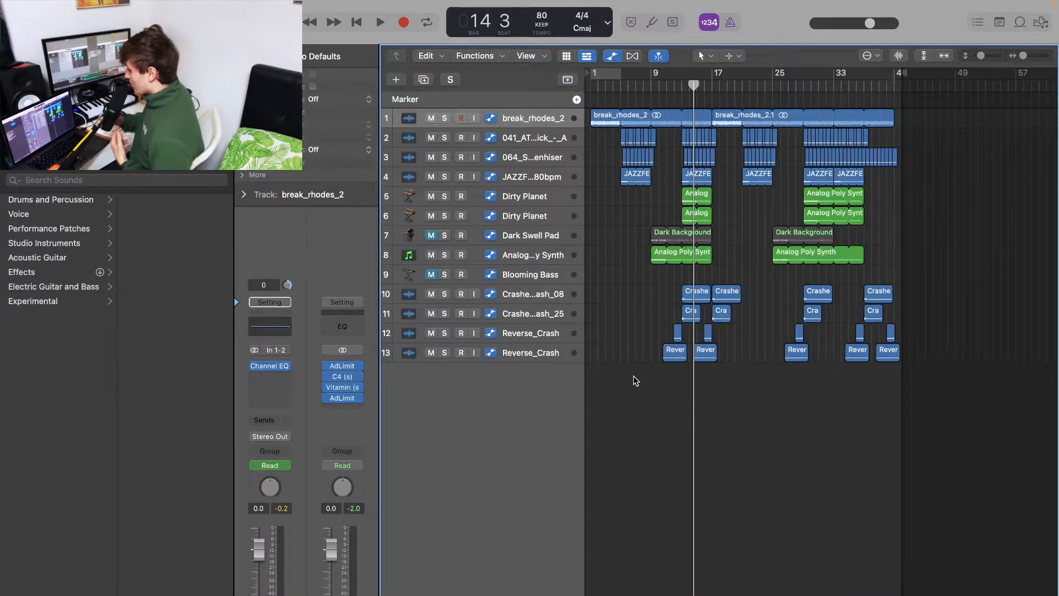
click(336, 414)
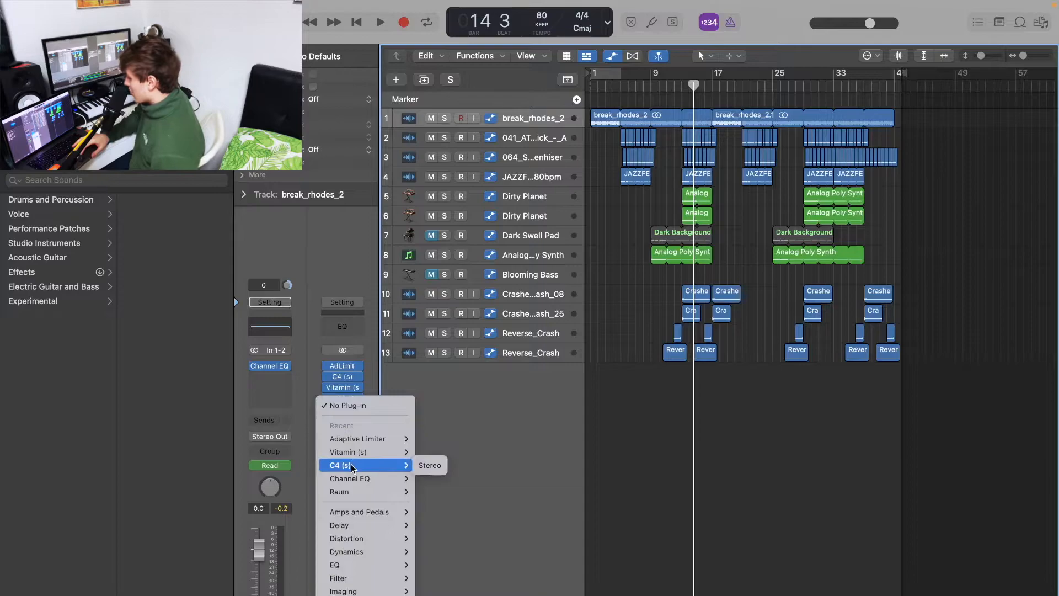
scroll(363, 525, down, 2)
mouse_move(361, 595)
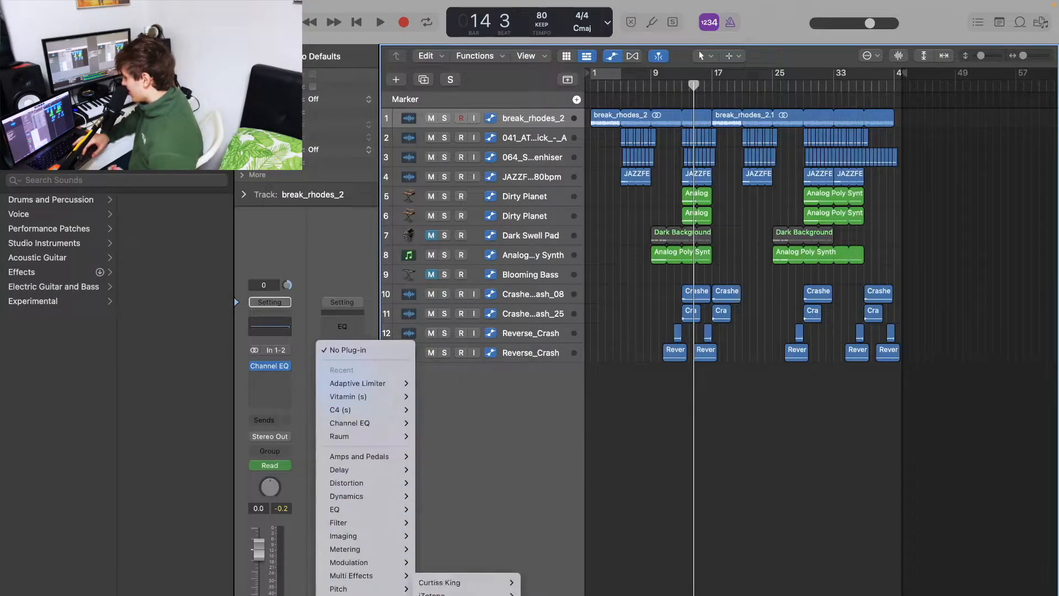
mouse_move(458, 595)
scroll(580, 519, down, 10)
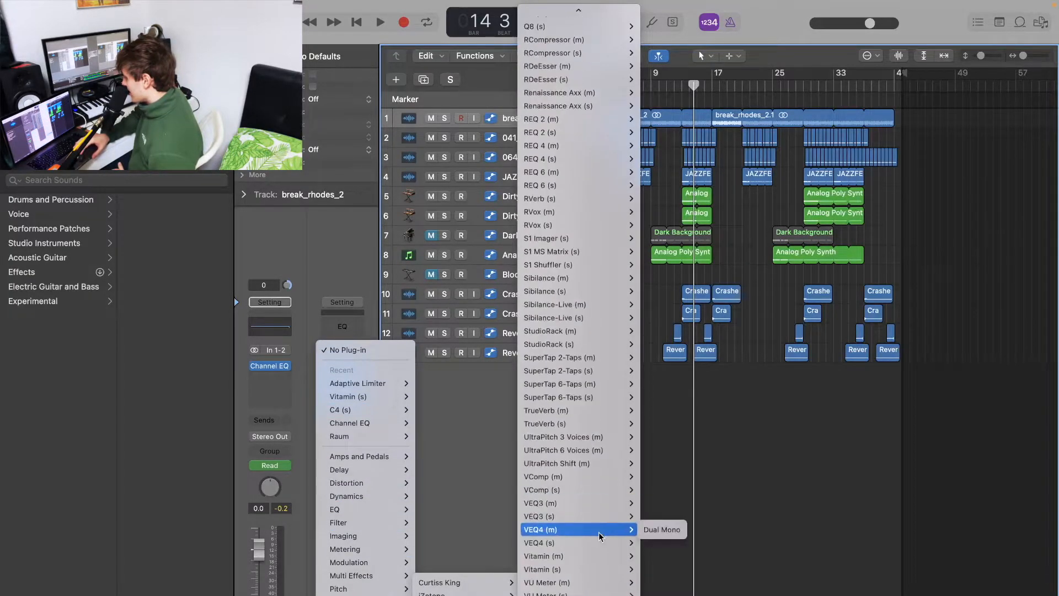
mouse_move(545, 132)
scroll(545, 133, up, 5)
mouse_move(538, 65)
click(657, 67)
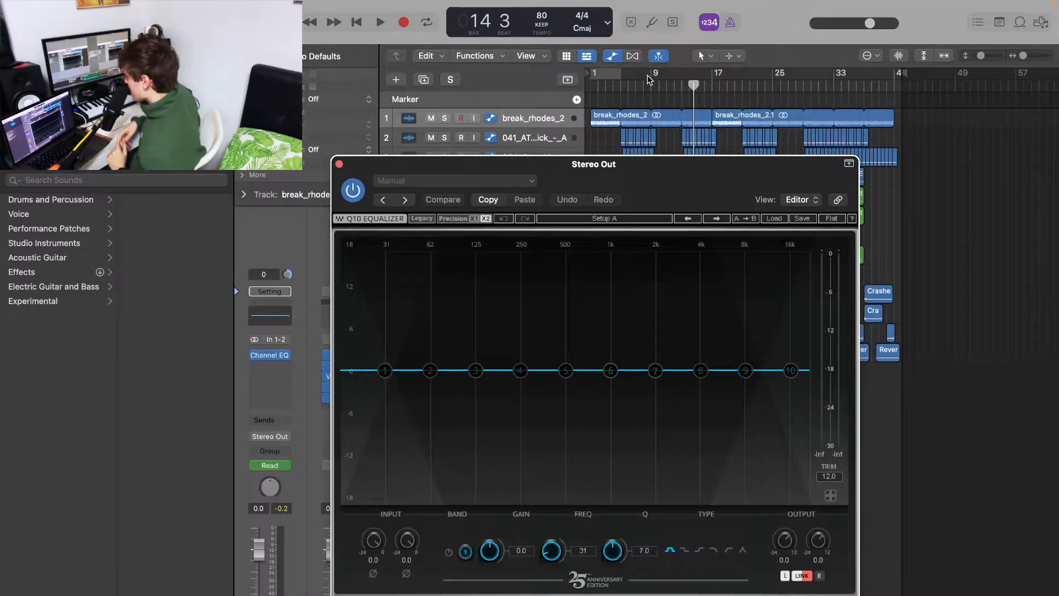
Start playback from bar 5 and turn Q10 band 1 into a low-cut filter at about 28 Hz
double_click(624, 90)
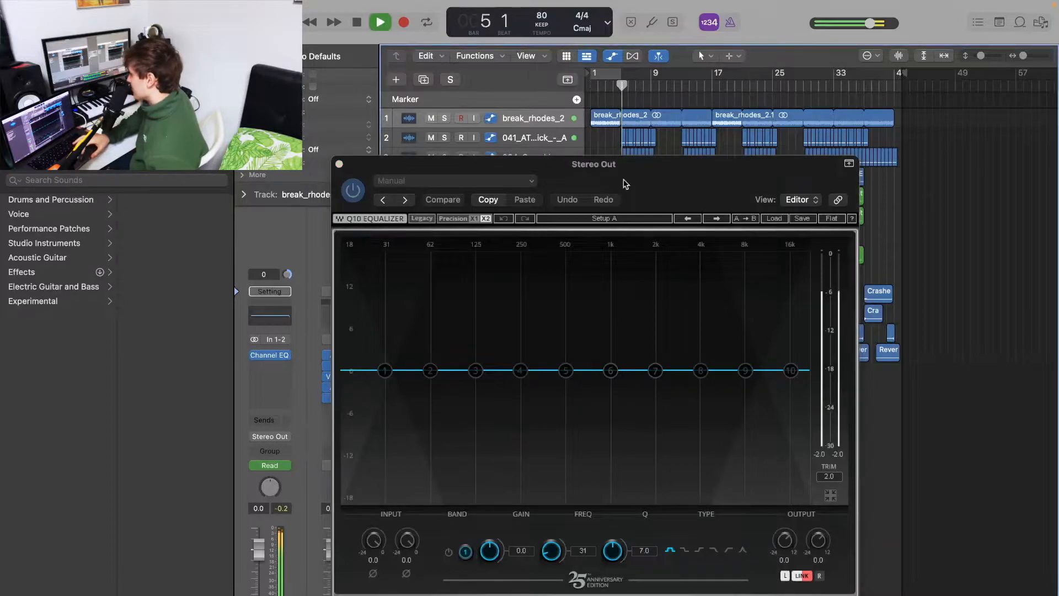
click(391, 376)
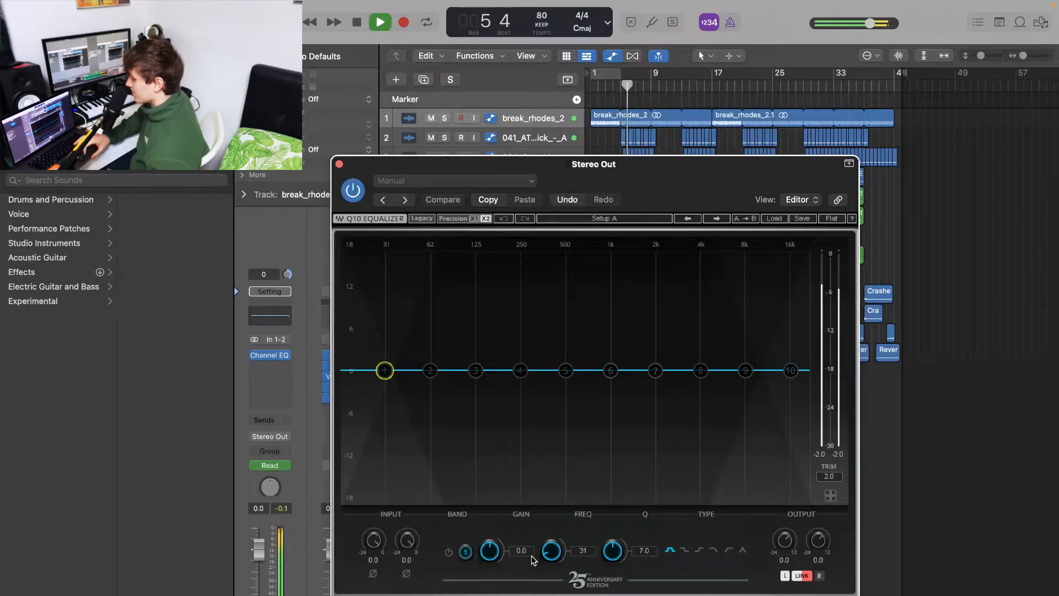
click(729, 551)
drag(390, 378, 384, 380)
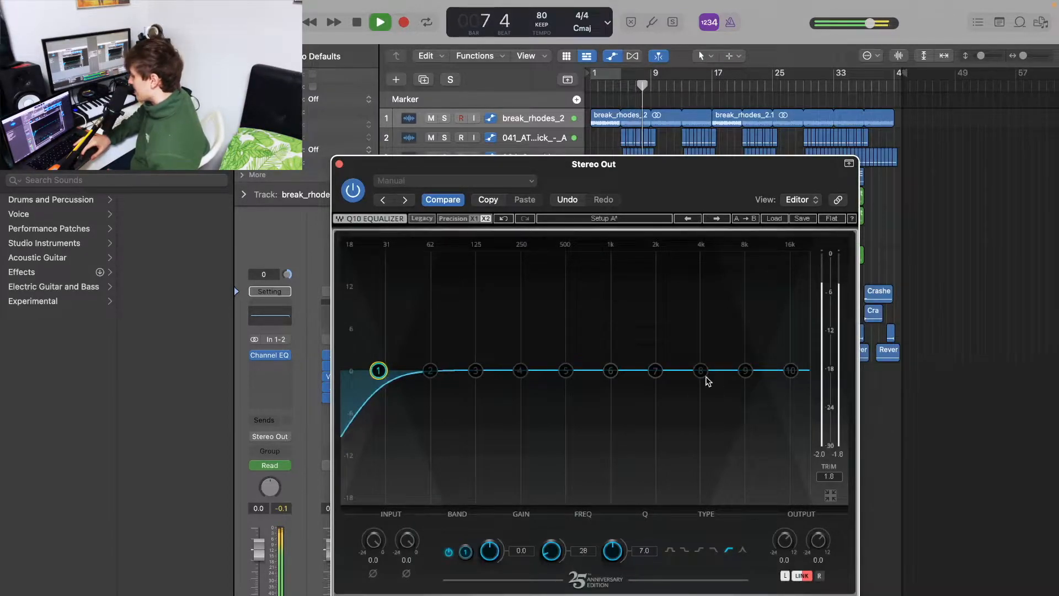
Boost band 8 sharply to about 15.9 dB with Q 16.9 and sweep its frequency to about 5348 Hz while listening
key(space)
drag(700, 376, 721, 252)
key(space)
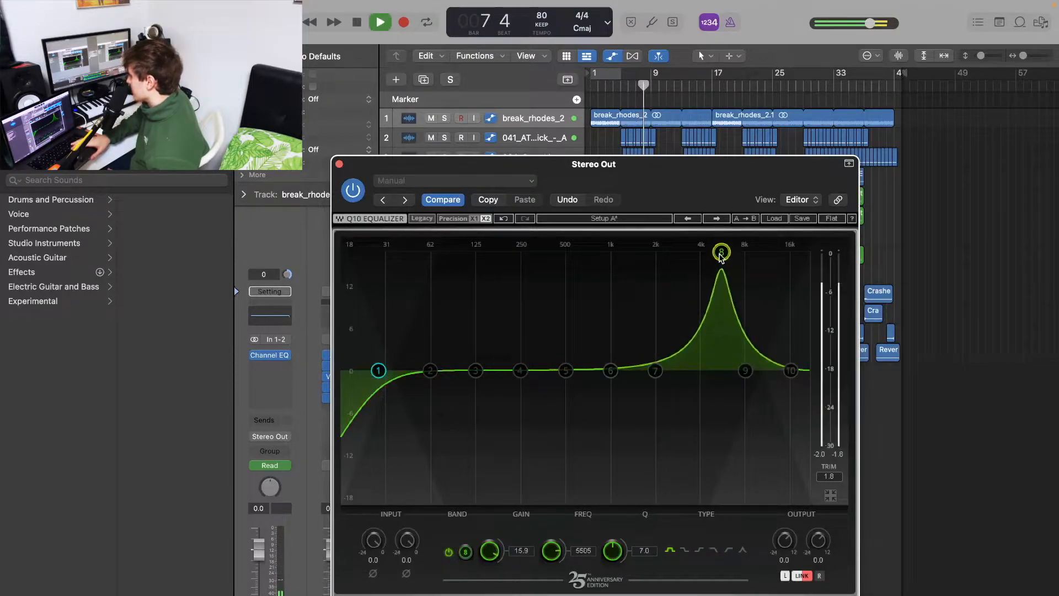
scroll(722, 253, up, 5)
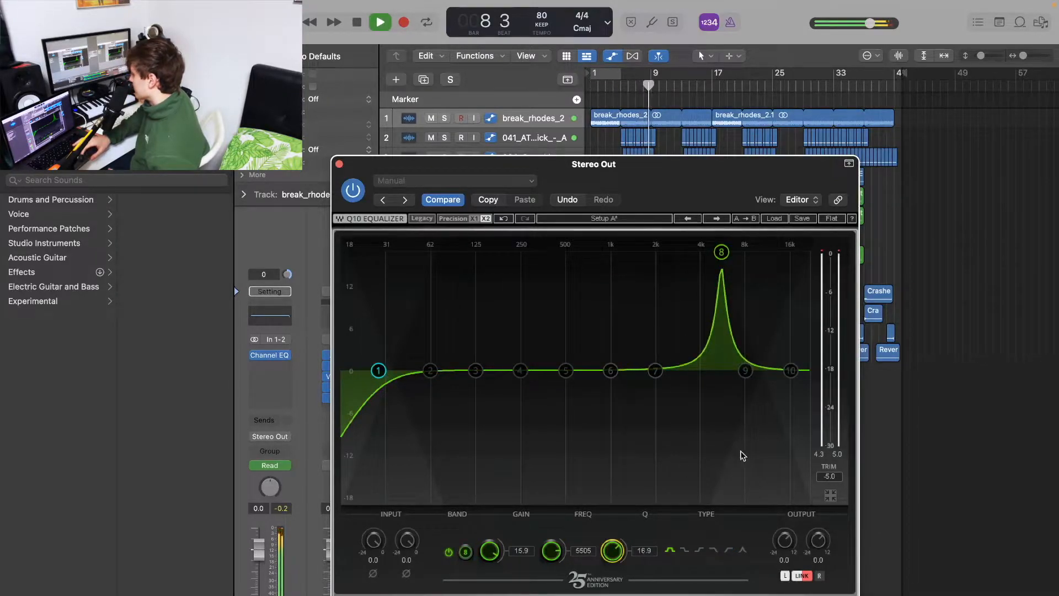
drag(553, 551, 553, 562)
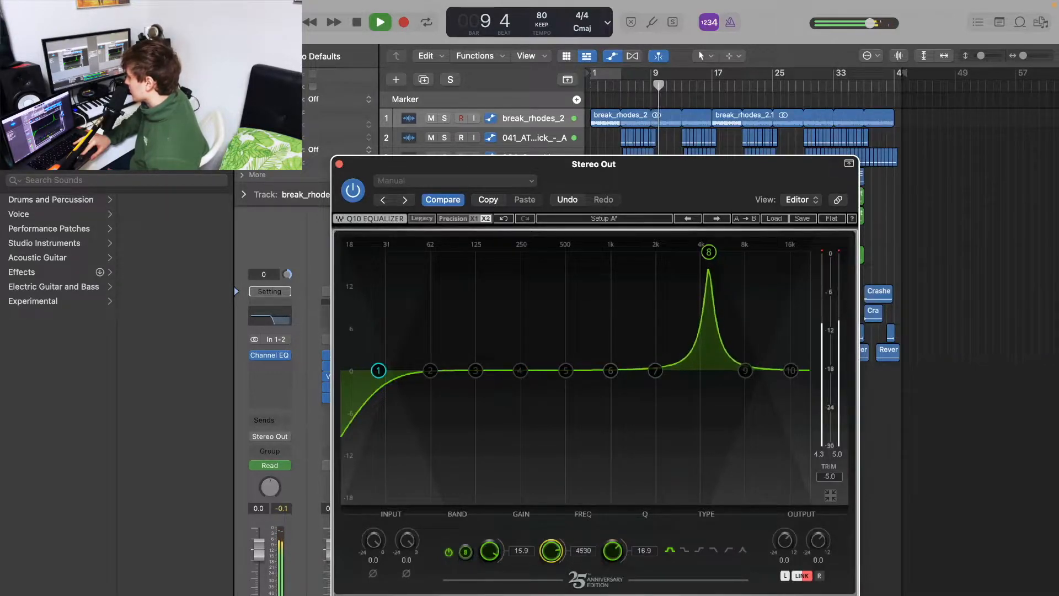
click(623, 89)
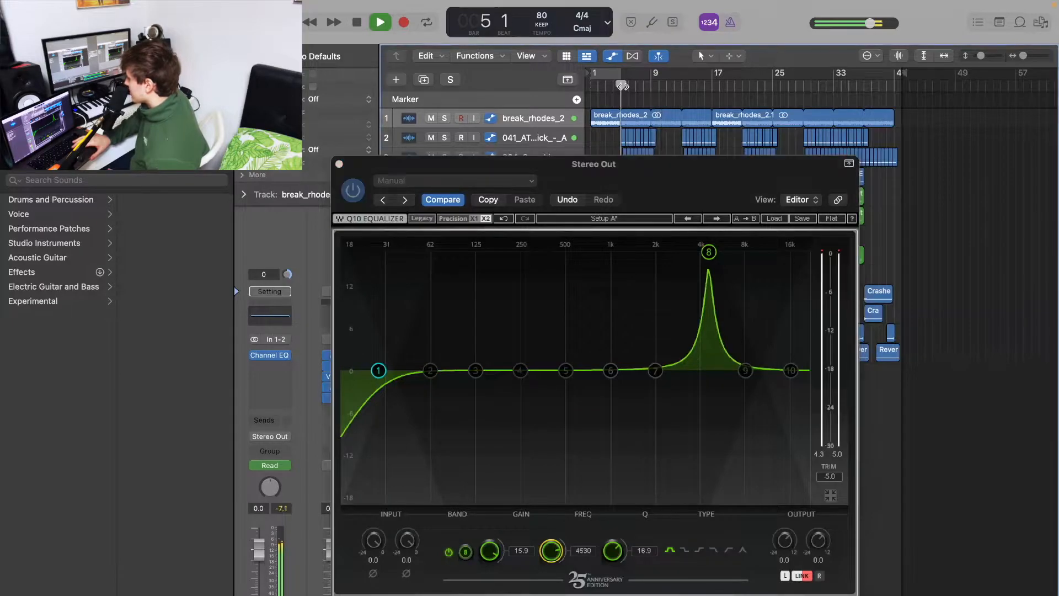
drag(552, 552, 552, 537)
key(space)
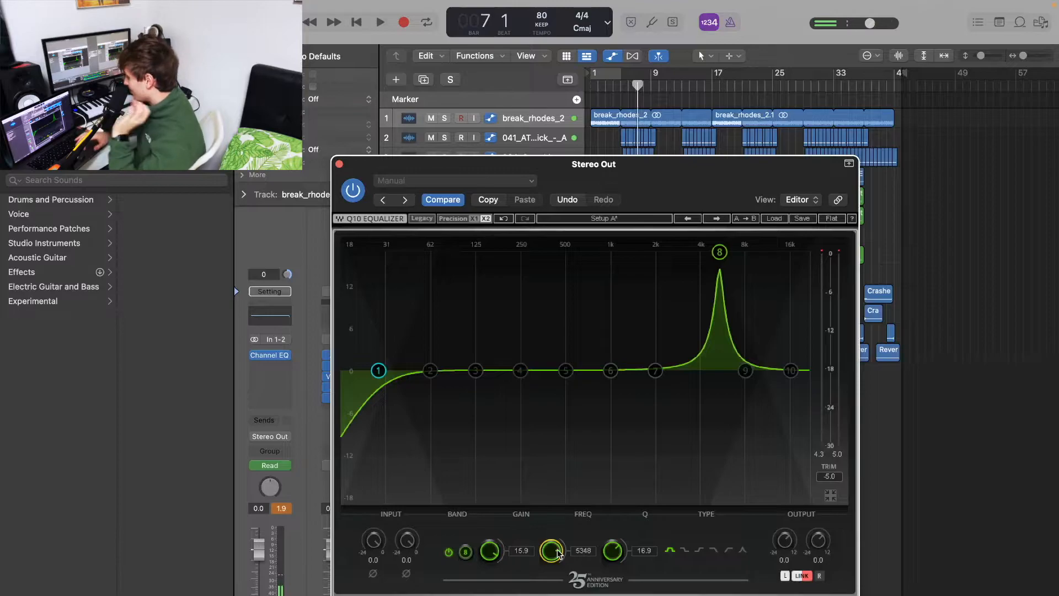
Set band 8's gain to -2.1 dB to cut that frequency, auditioning the change
drag(489, 552, 489, 574)
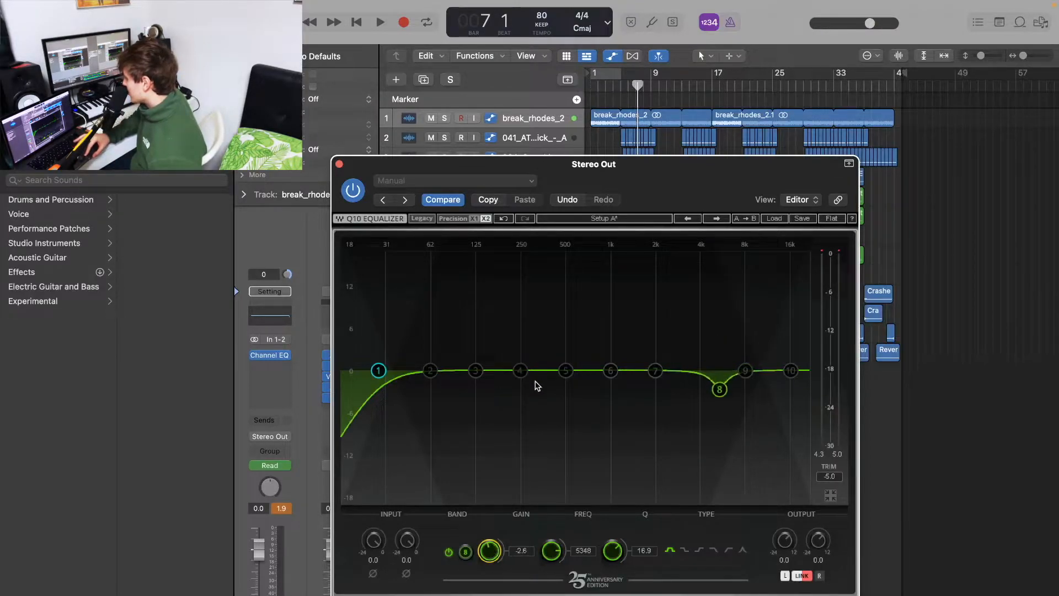
key(space)
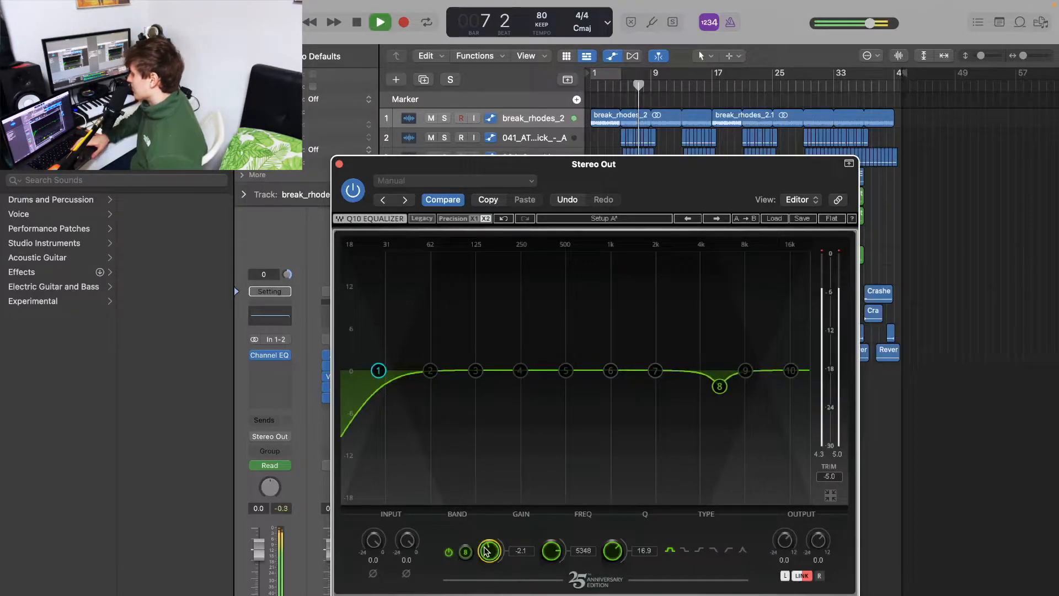
drag(486, 553, 486, 552)
key(space)
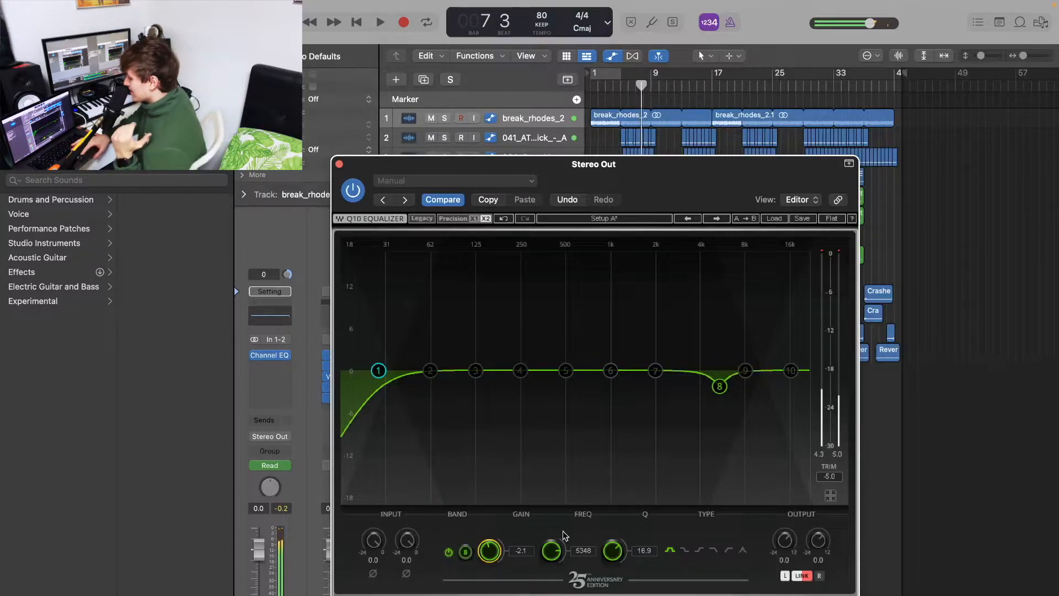
Boost band 7 to about 16.8 dB with Q 22.8 and sweep it to about 1731 Hz while listening
drag(657, 373, 655, 342)
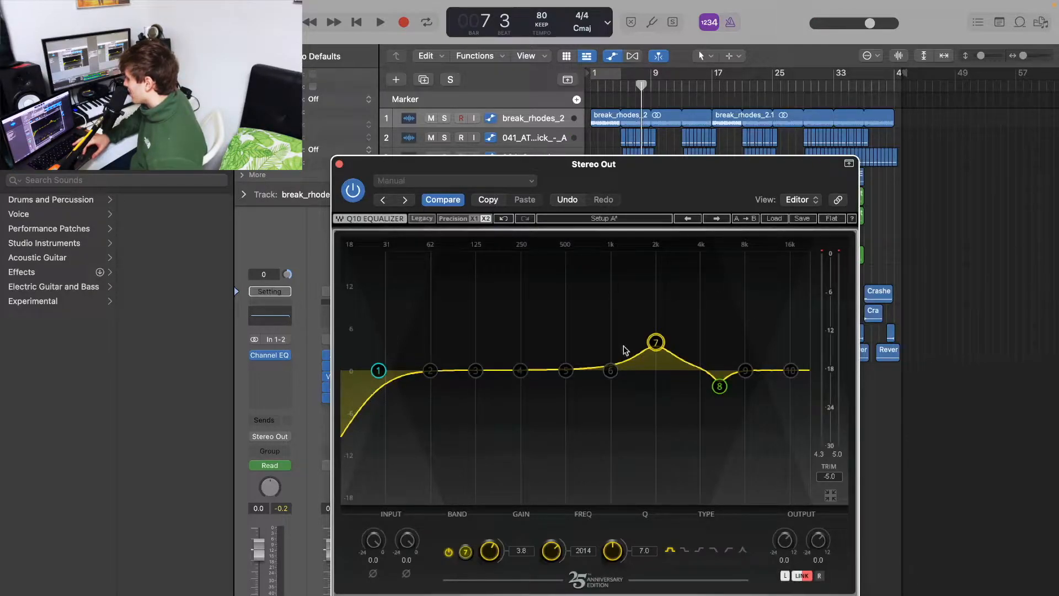
drag(618, 551, 620, 521)
key(space)
drag(656, 342, 646, 245)
key(space)
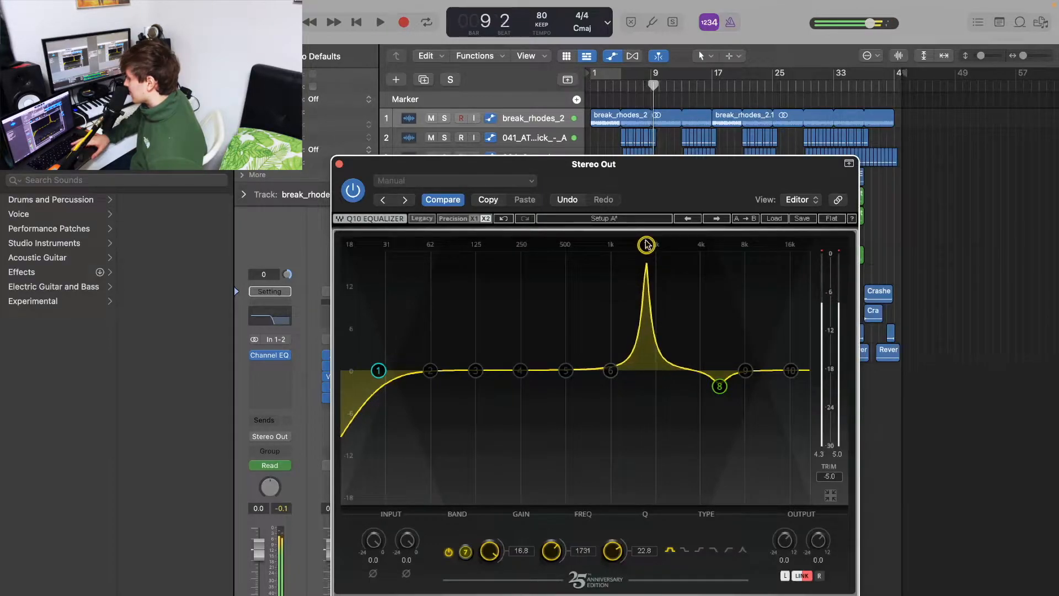
Set band 7's gain to -2.5 dB, then audition the mix from bar 14
drag(494, 544, 546, 401)
key(space)
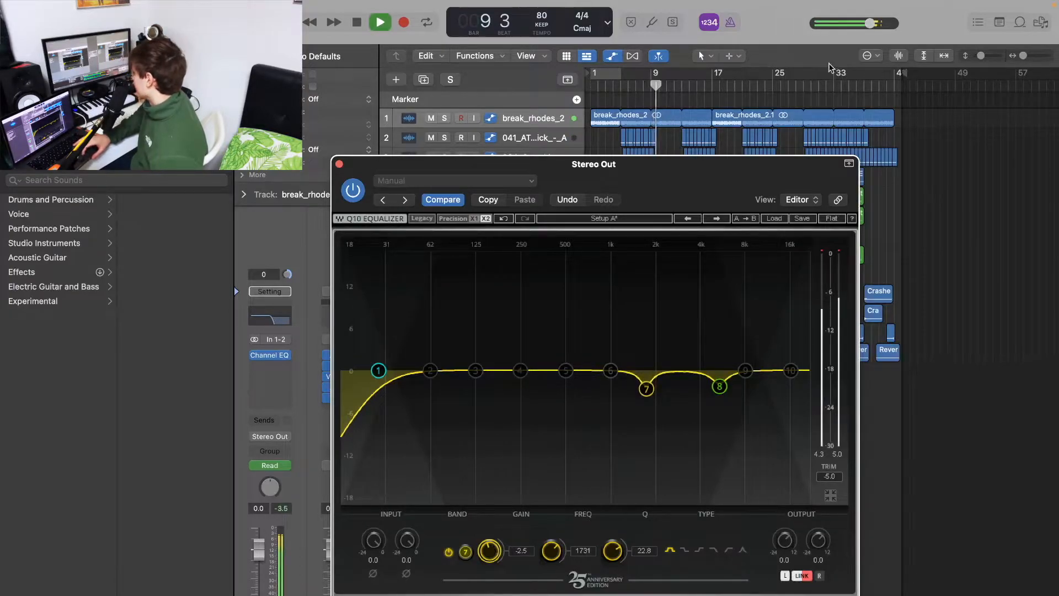
click(690, 84)
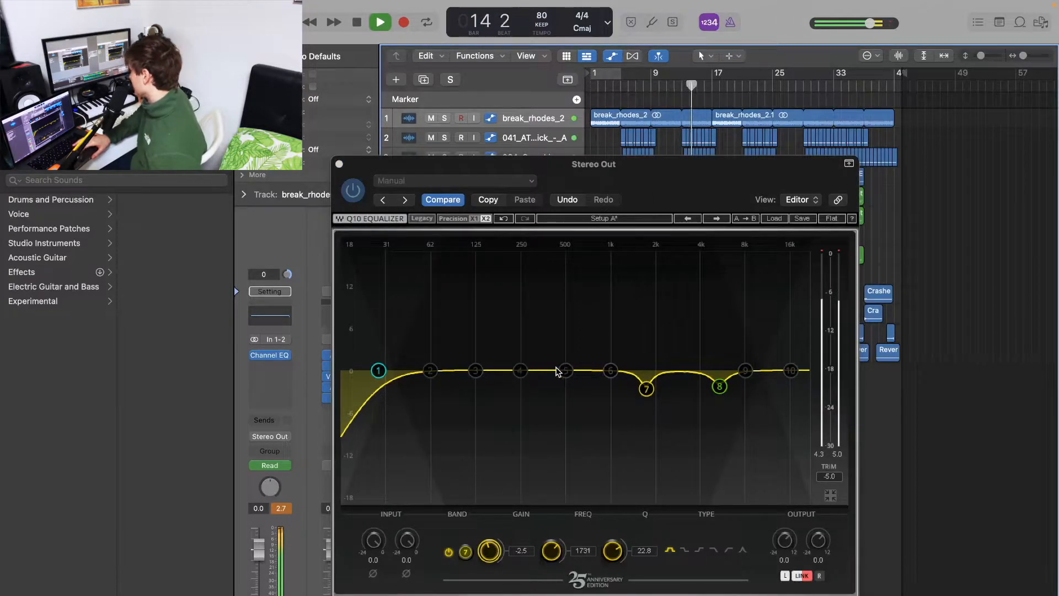
key(space)
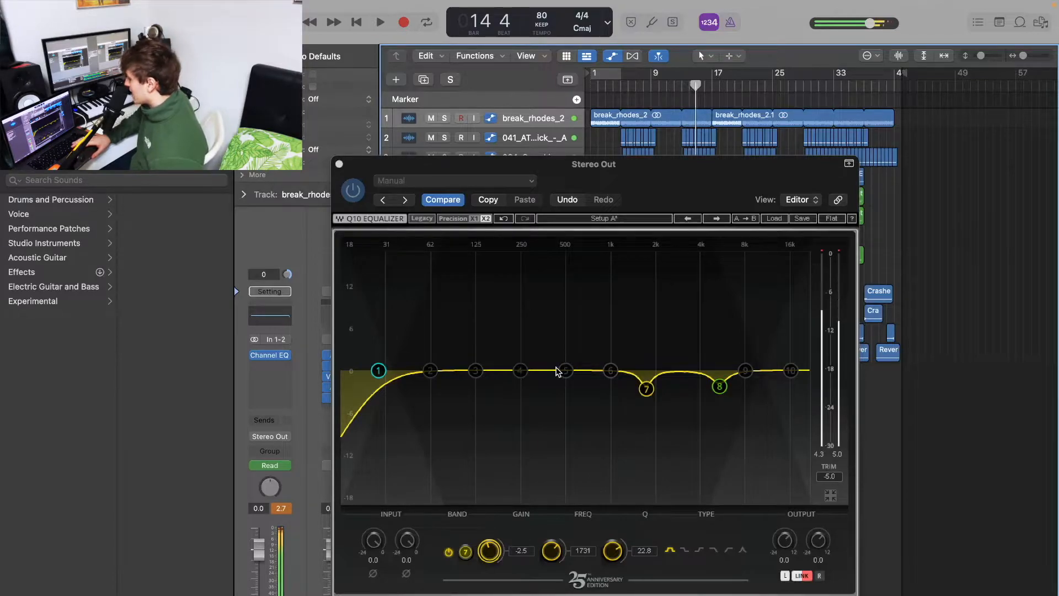
Add a gentle boost of about 1.5 dB with band 4 around 172 Hz and audition it
click(516, 373)
drag(520, 370, 504, 364)
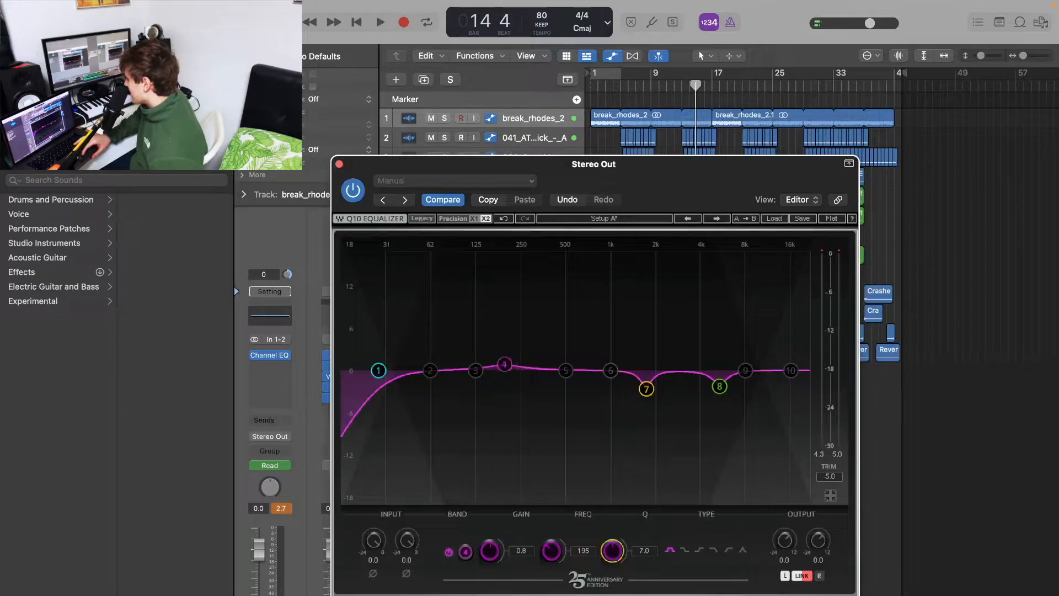
mouse_move(503, 371)
mouse_down()
mouse_move(511, 360)
mouse_move(487, 268)
mouse_move(499, 271)
mouse_move(498, 362)
mouse_up()
key(space)
Raise band 10 by about 1.8 dB near 20324 Hz, audition the result and close the Q10 window
key(space)
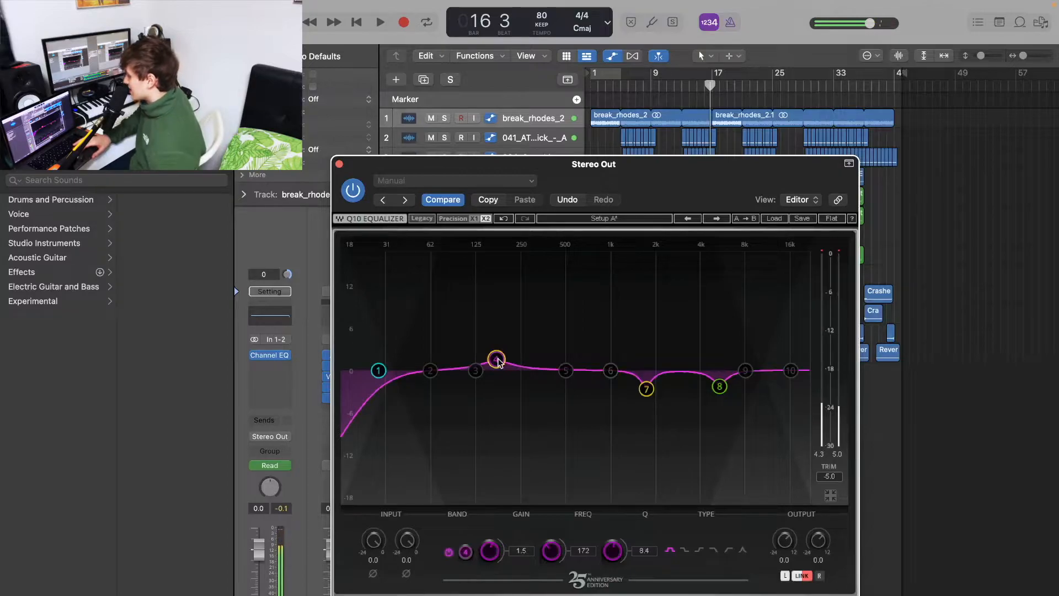
mouse_move(793, 370)
mouse_down()
mouse_move(794, 355)
mouse_move(805, 356)
mouse_up()
key(space)
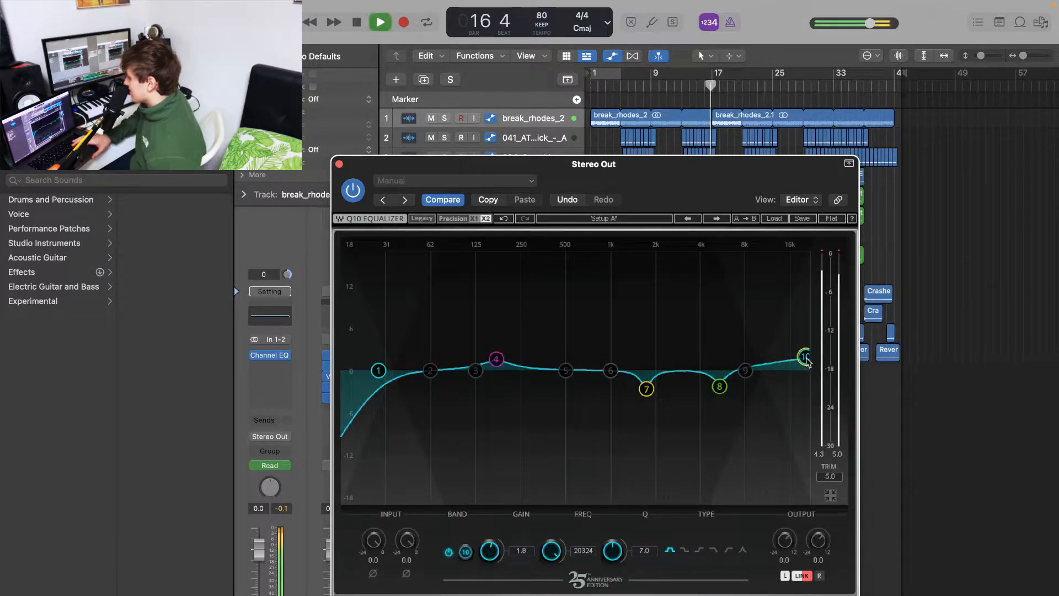
key(space)
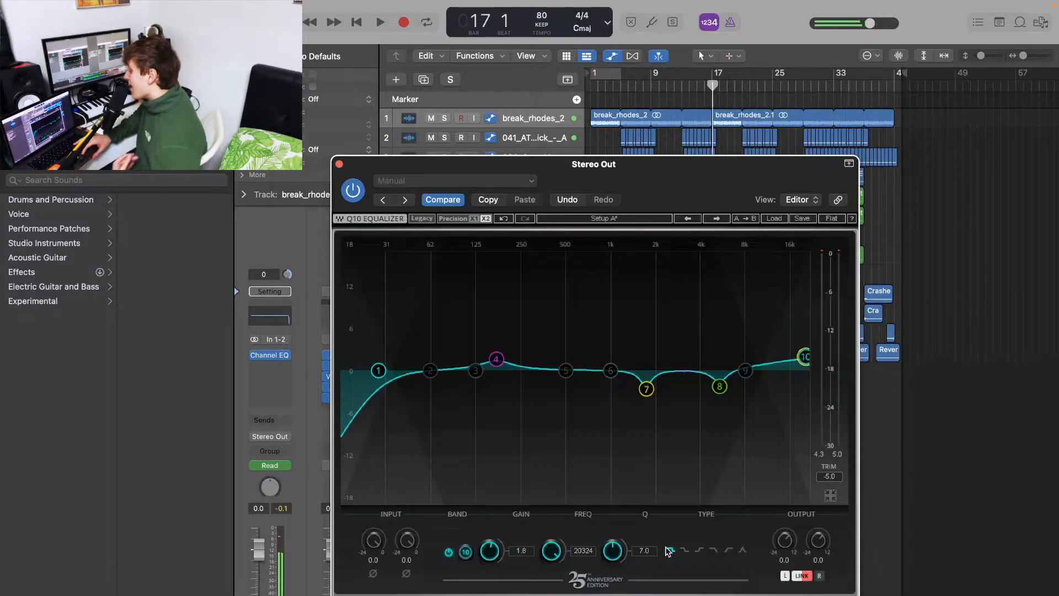
key(space)
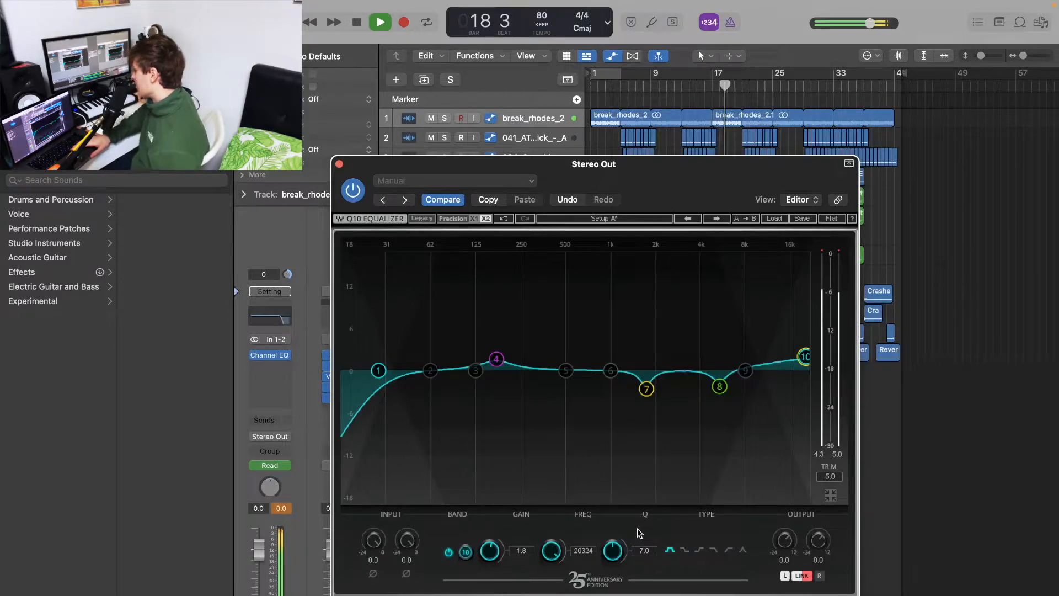
click(339, 164)
key(space)
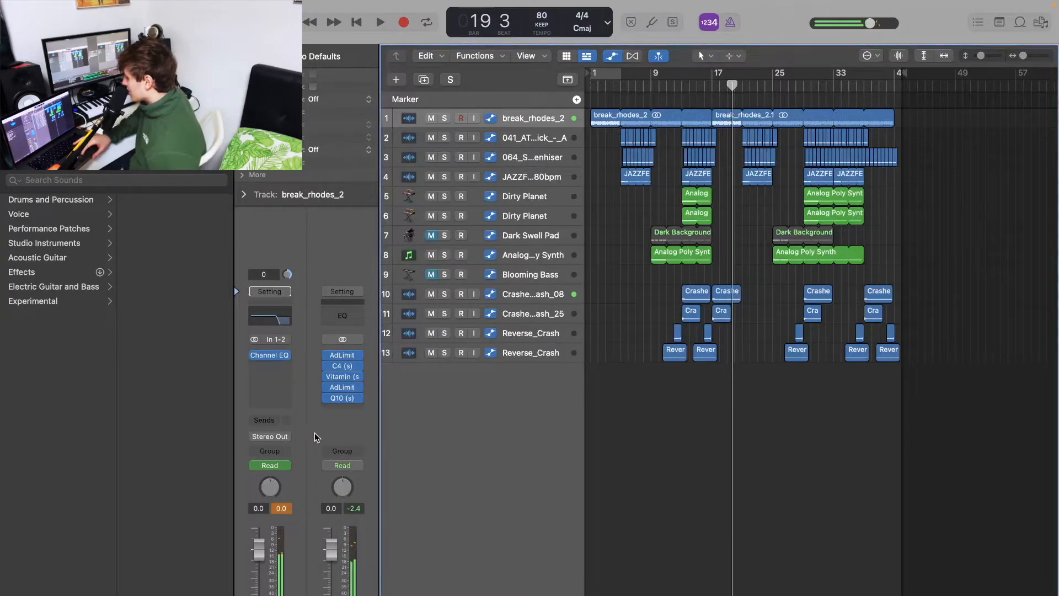
Insert a stereo Adaptive Limiter after Q10, set Gain to 0.0 dB and Out Ceiling to -2.0 dB, and close it
click(342, 407)
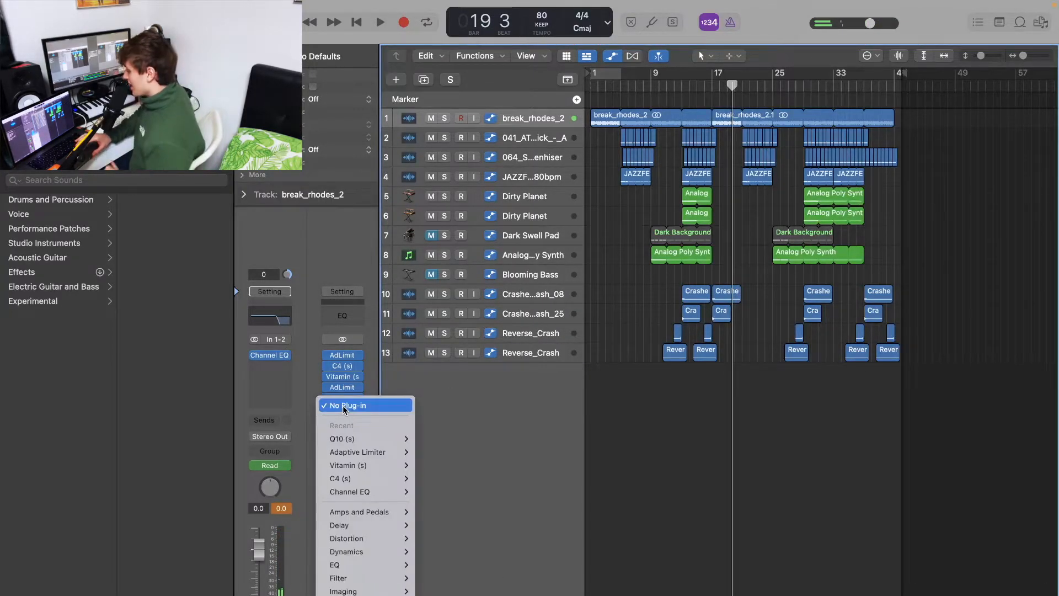
scroll(352, 486, down, 3)
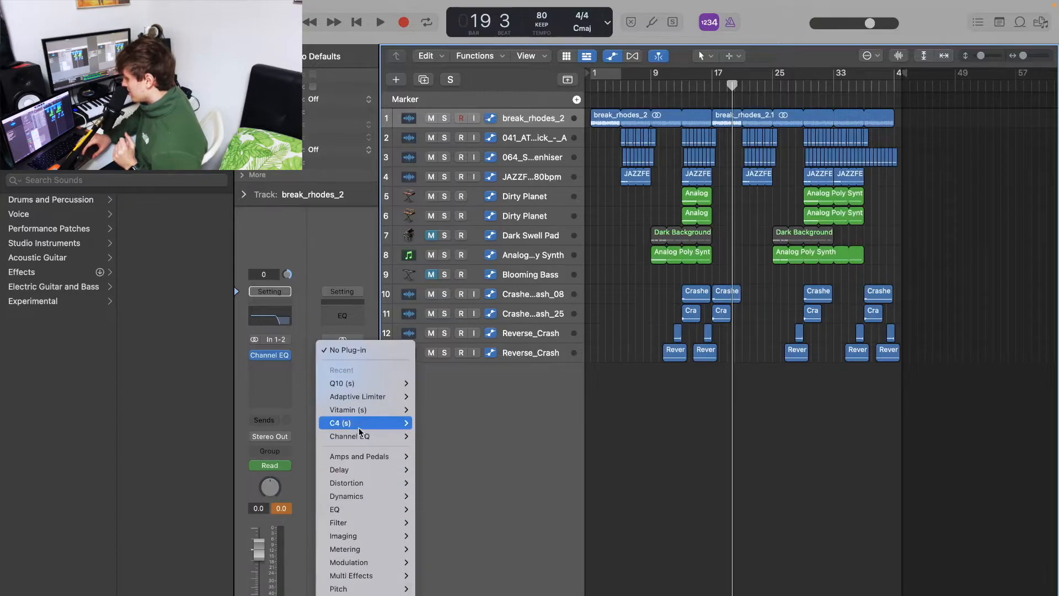
mouse_move(369, 398)
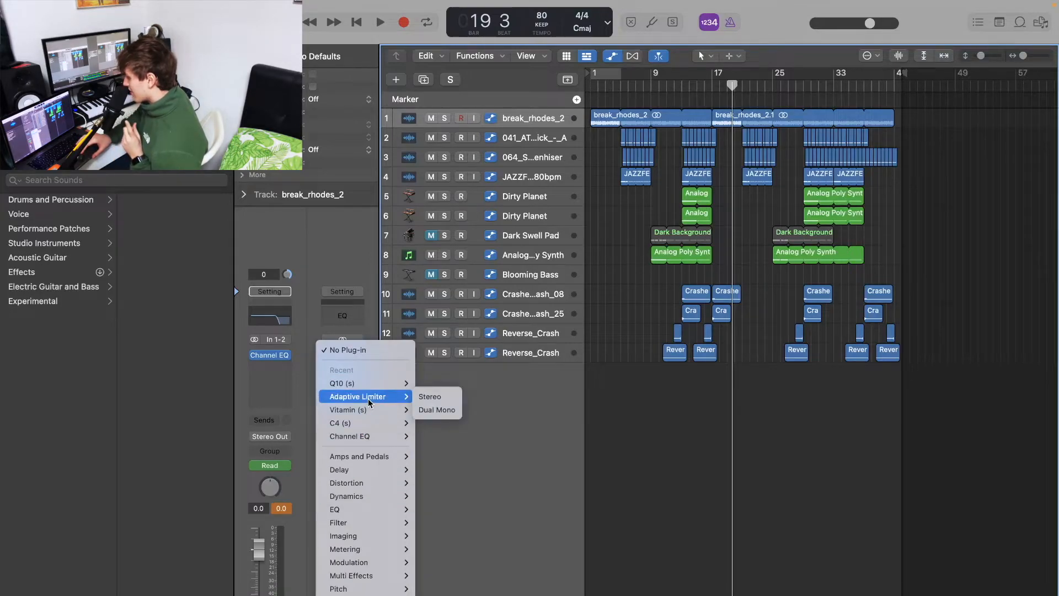
click(430, 396)
drag(553, 285, 571, 457)
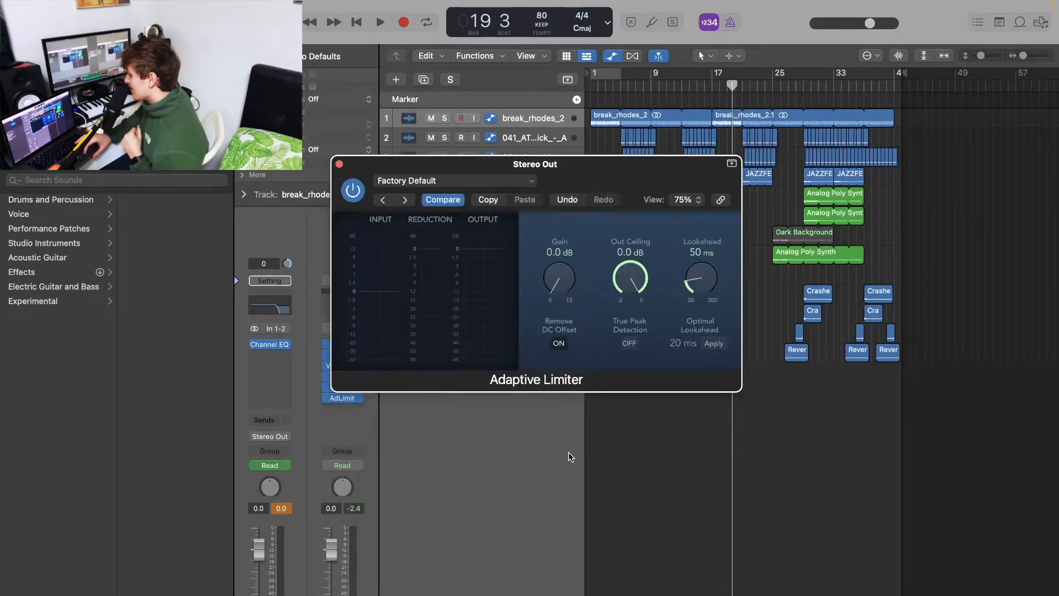
drag(630, 280, 630, 301)
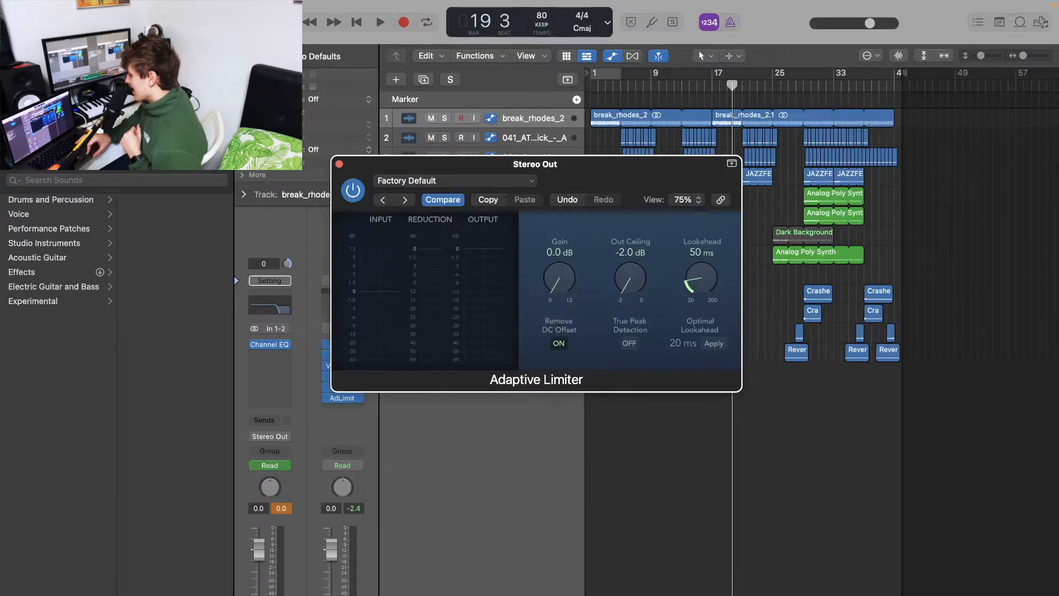
click(339, 163)
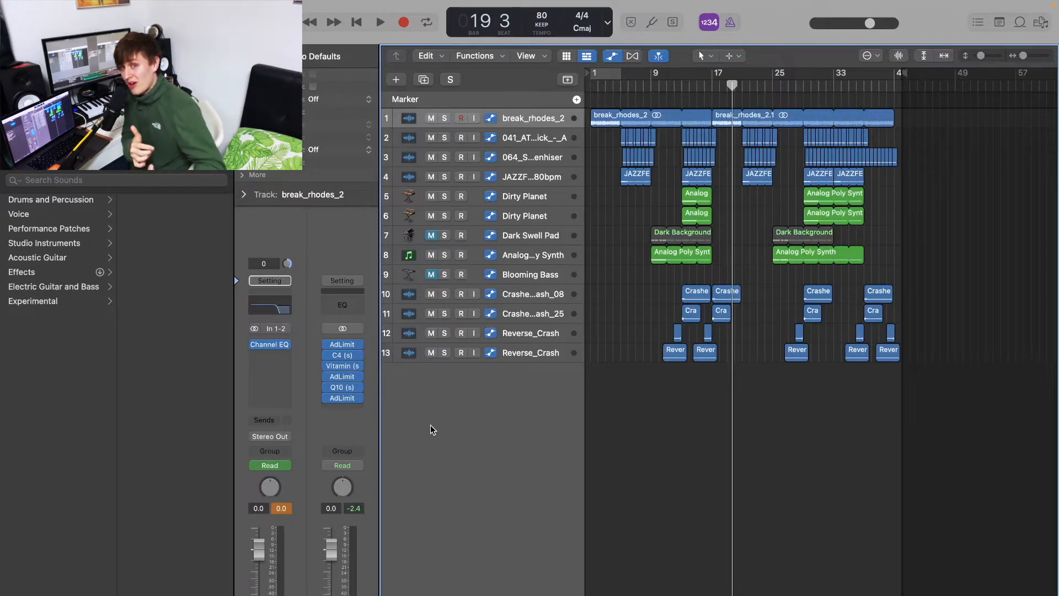
Insert an S1 Imager (s) plug-in after the last limiter on Stereo Out and raise its Width to 1.16
click(342, 409)
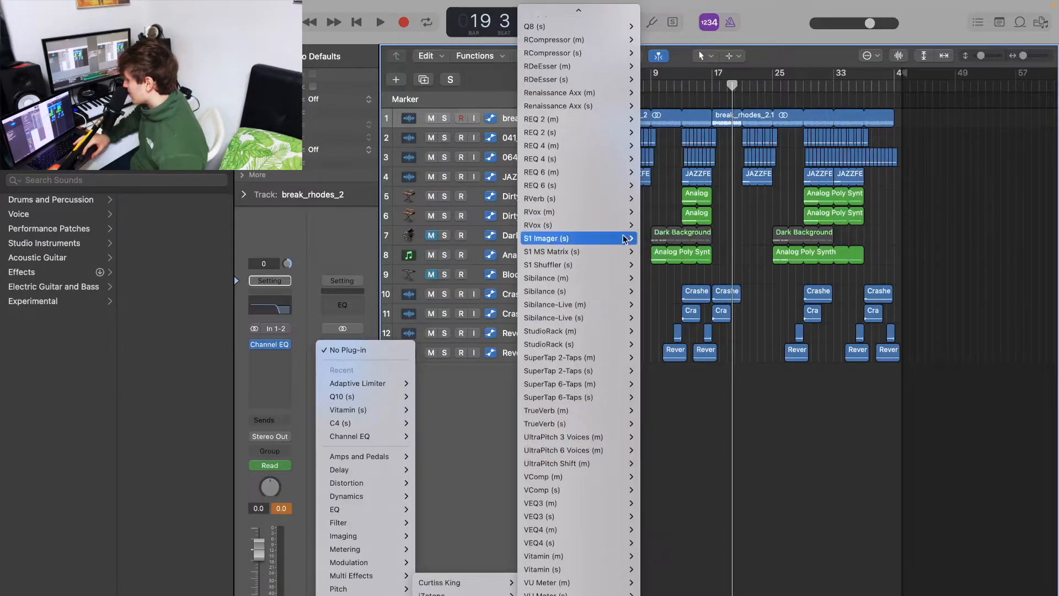
click(649, 239)
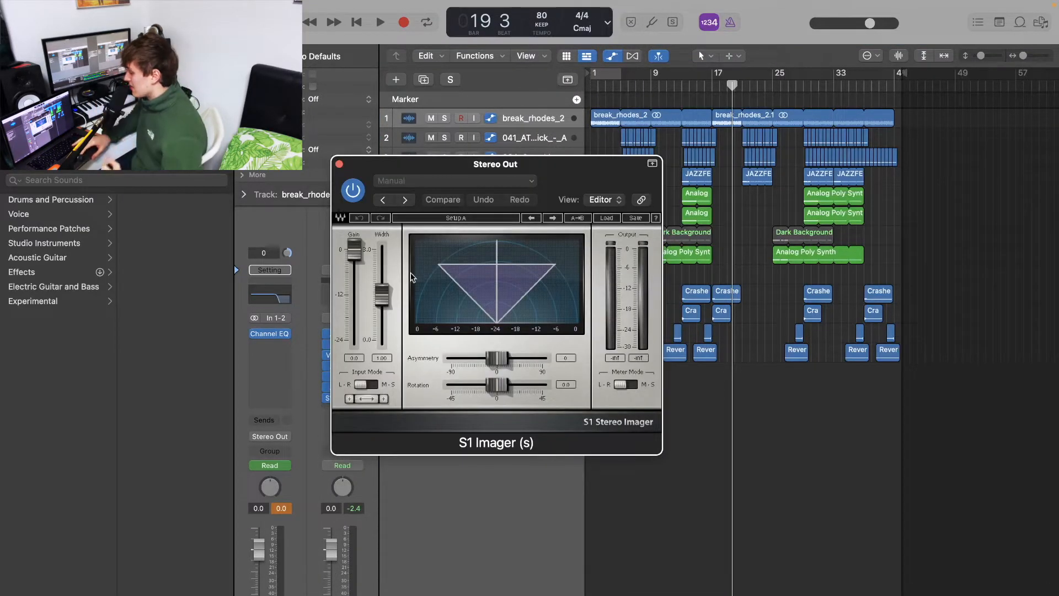
drag(382, 296, 386, 291)
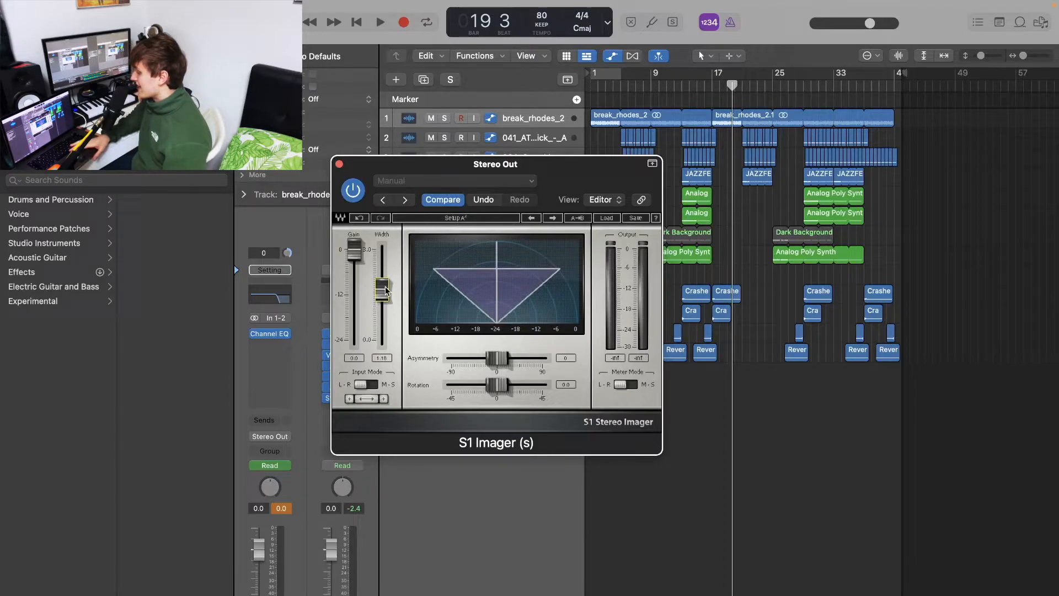
Audition the mix from bar 14, bypassing and re-enabling the imager to compare, then stop playback and close it
click(687, 86)
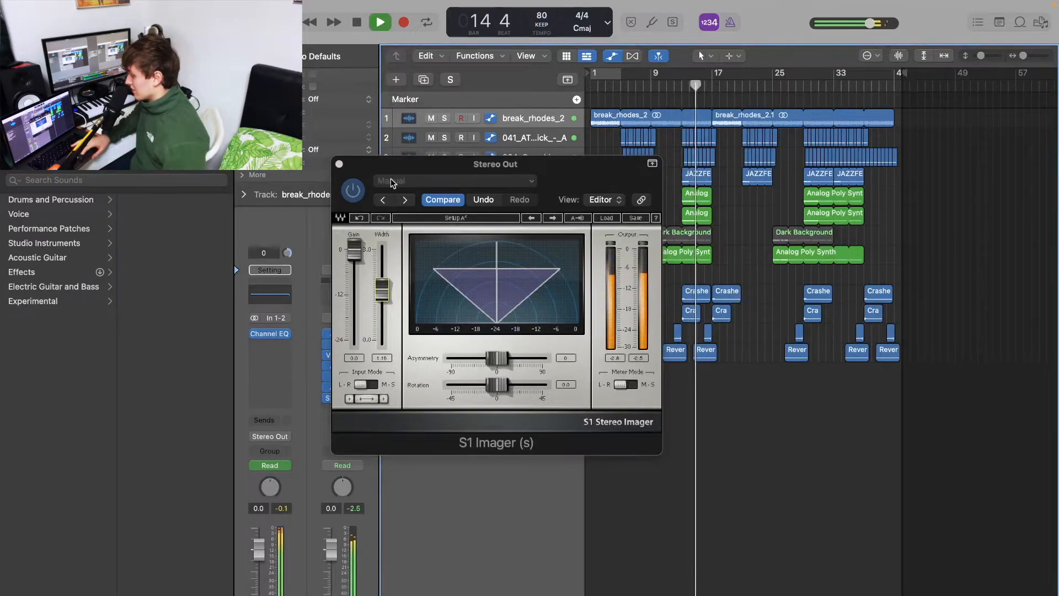
click(356, 193)
click(354, 190)
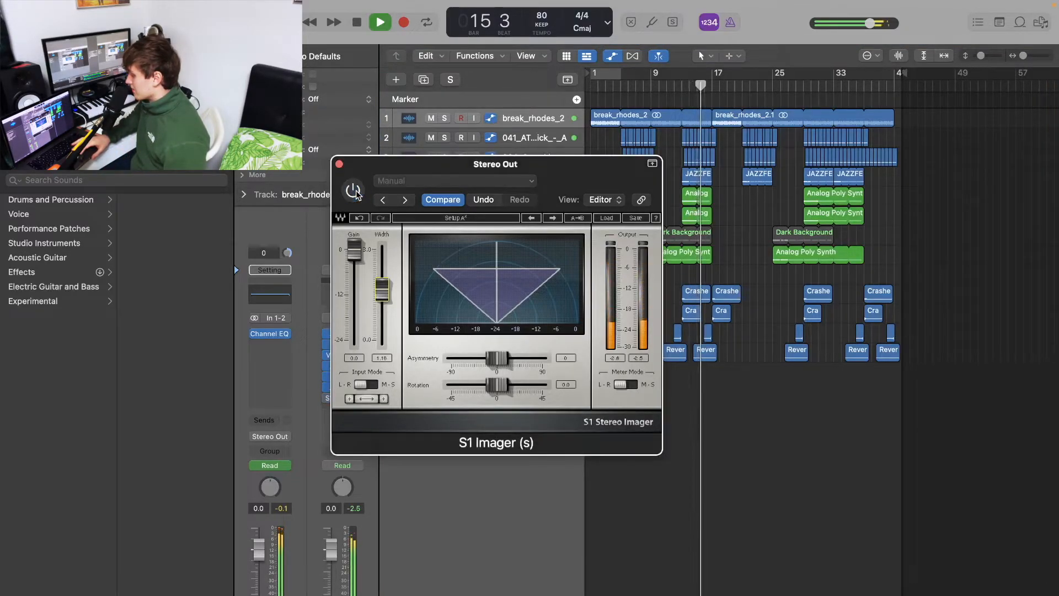
key(space)
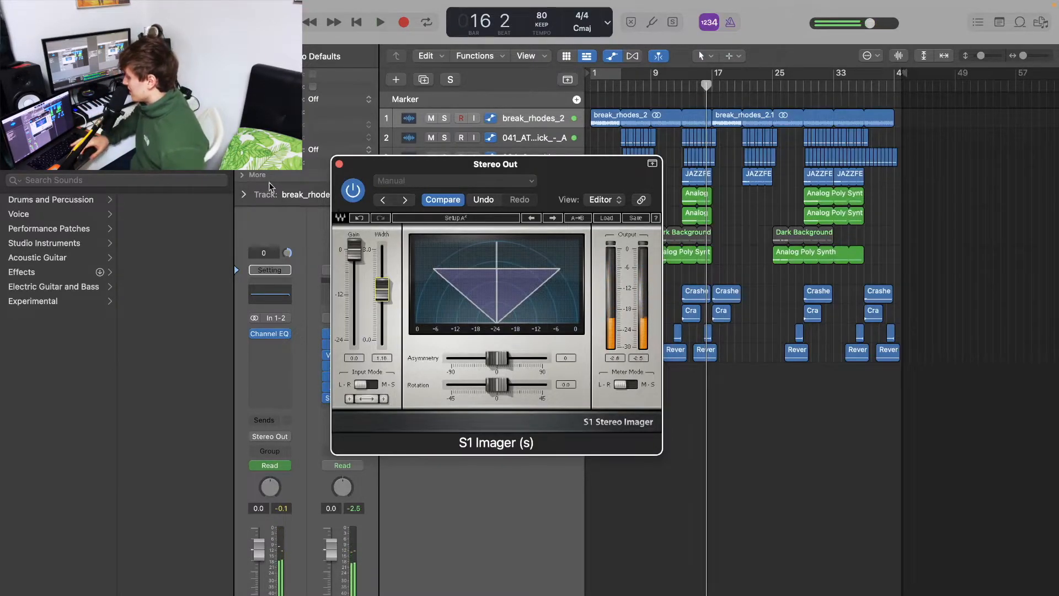
click(339, 164)
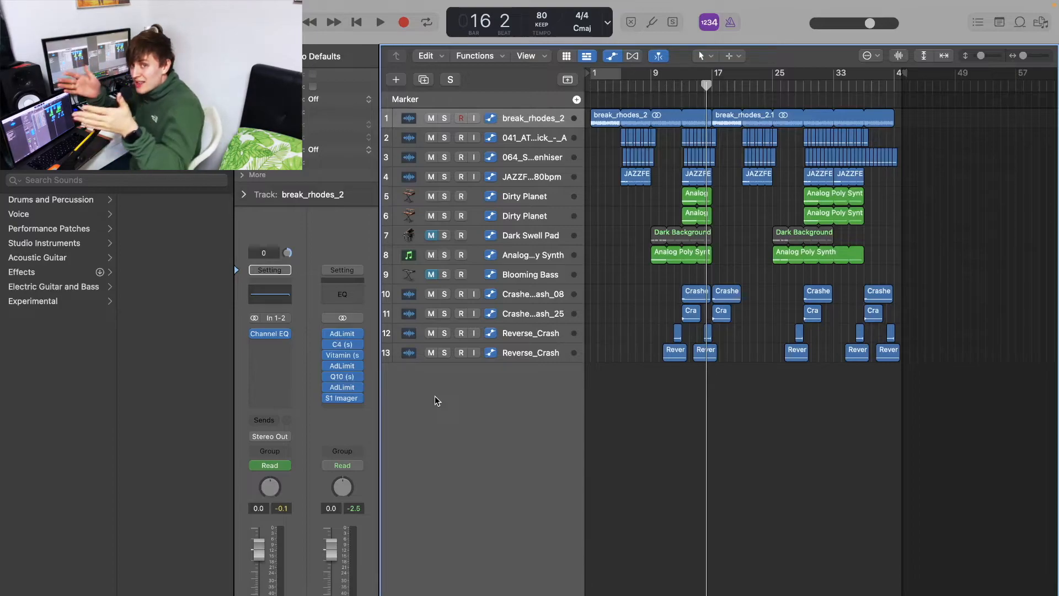
Insert an L1+ Ultramaximizer (s) plug-in in the next free slot of the Stereo Out channel
click(341, 409)
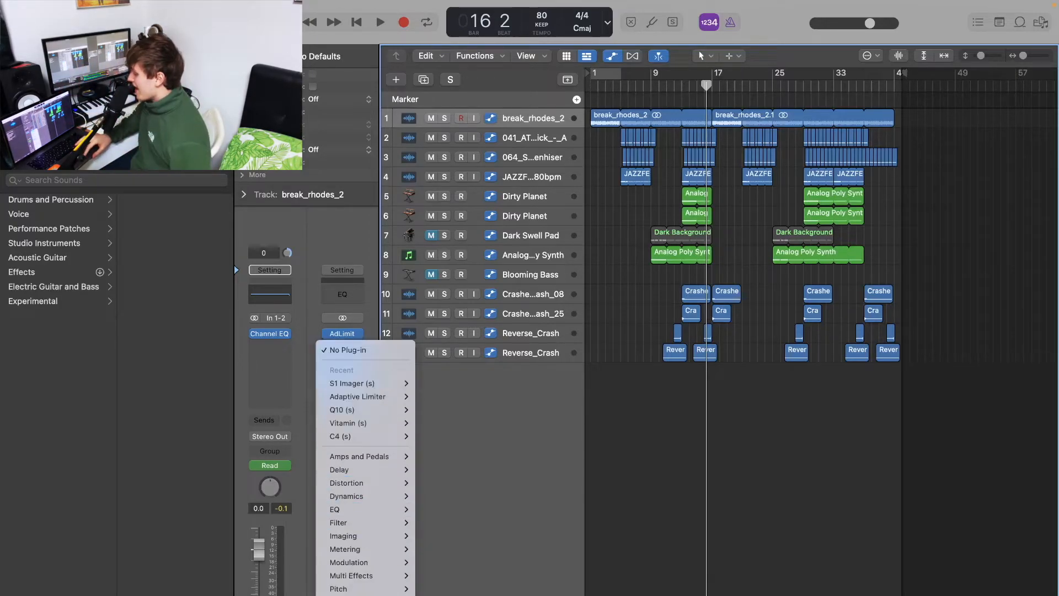
mouse_move(354, 595)
mouse_move(463, 594)
scroll(540, 490, down, 15)
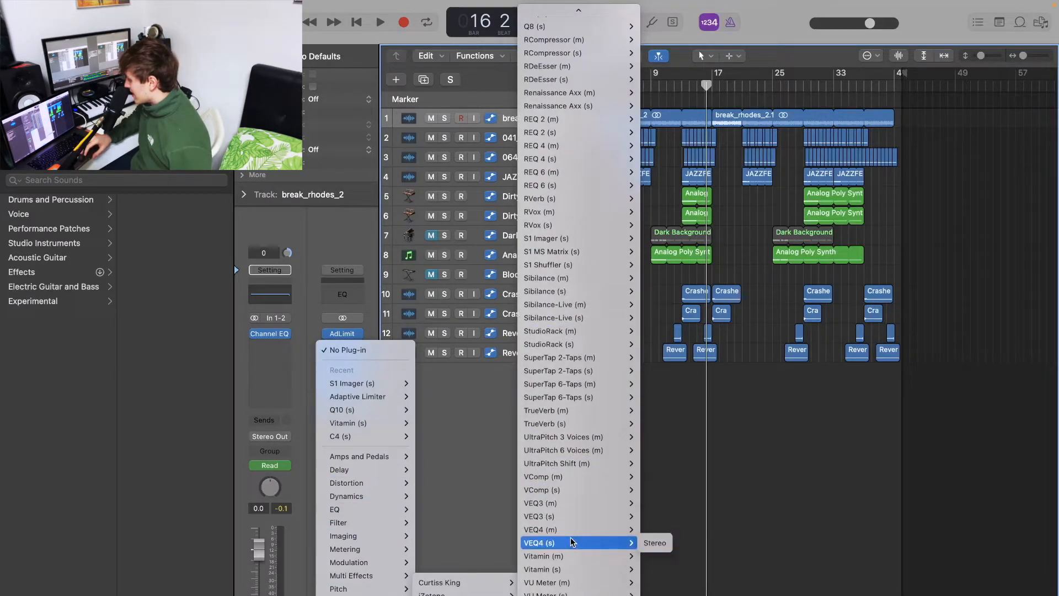
scroll(534, 139, up, 3)
scroll(535, 141, up, 15)
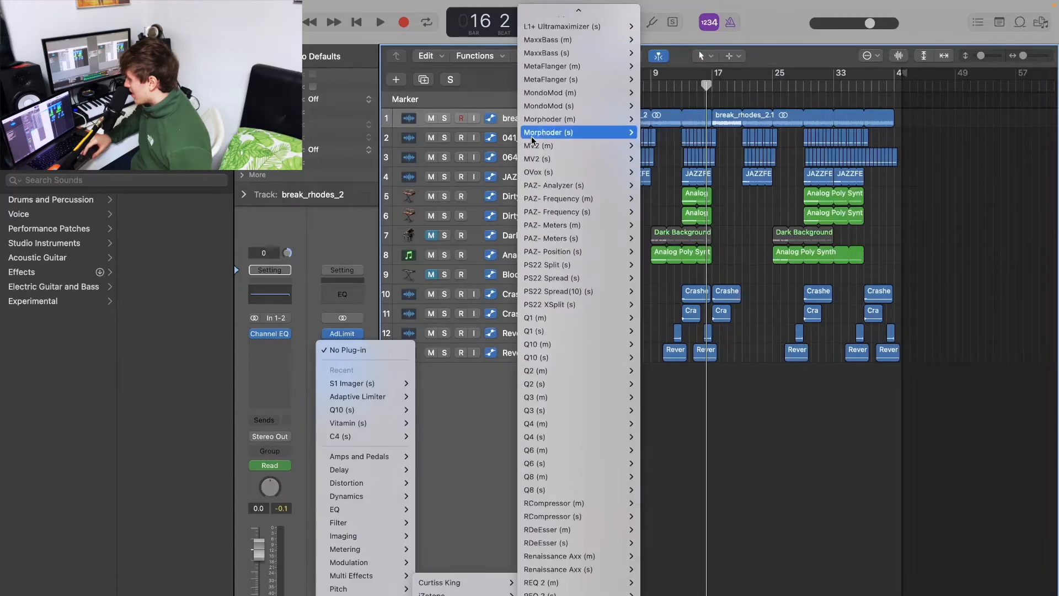
mouse_move(544, 142)
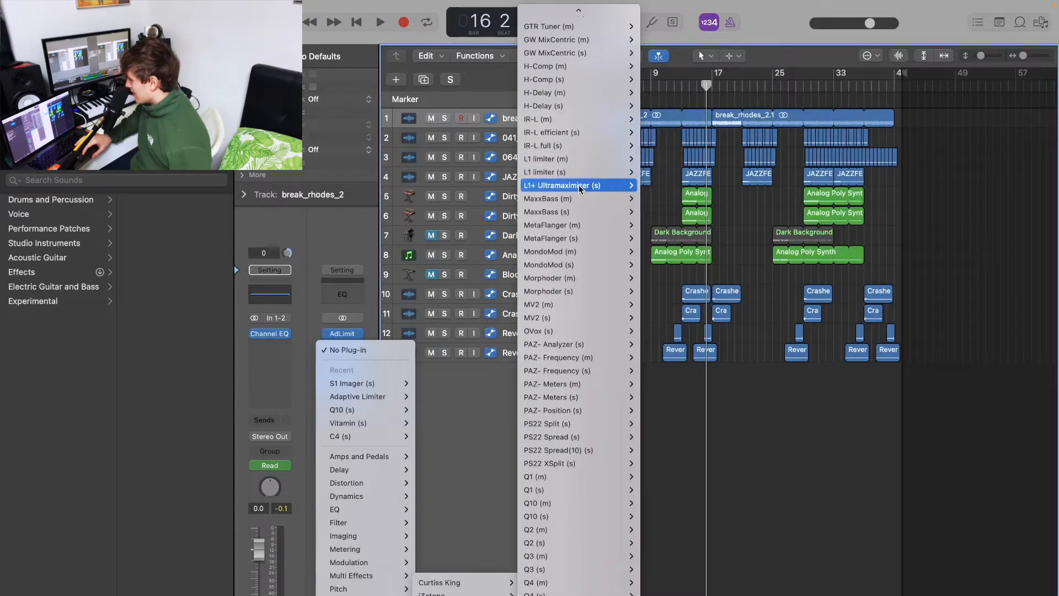
click(649, 186)
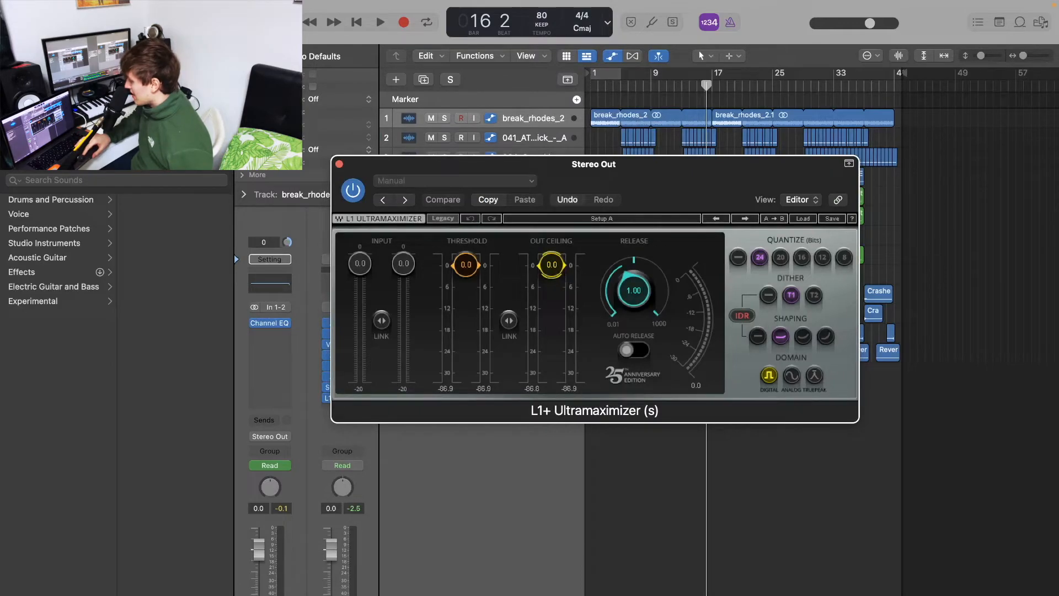
Set the Ultramaximizer's Threshold to -5.0 dB and Out Ceiling to 0.0 dB while auditioning from bar 14, and reset the output peak display
drag(551, 265, 552, 266)
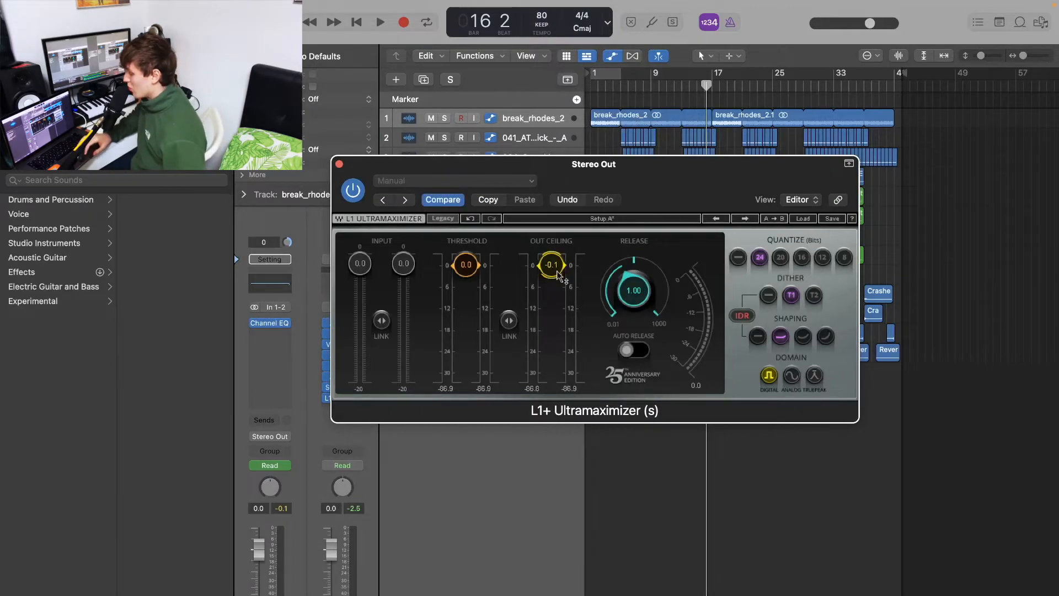
drag(466, 265, 467, 289)
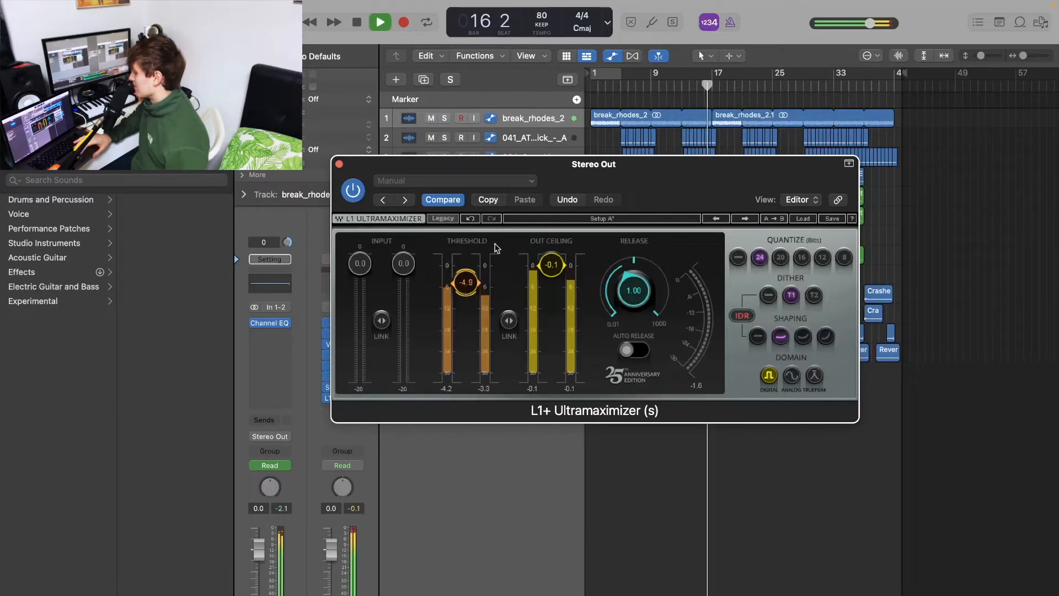
click(689, 88)
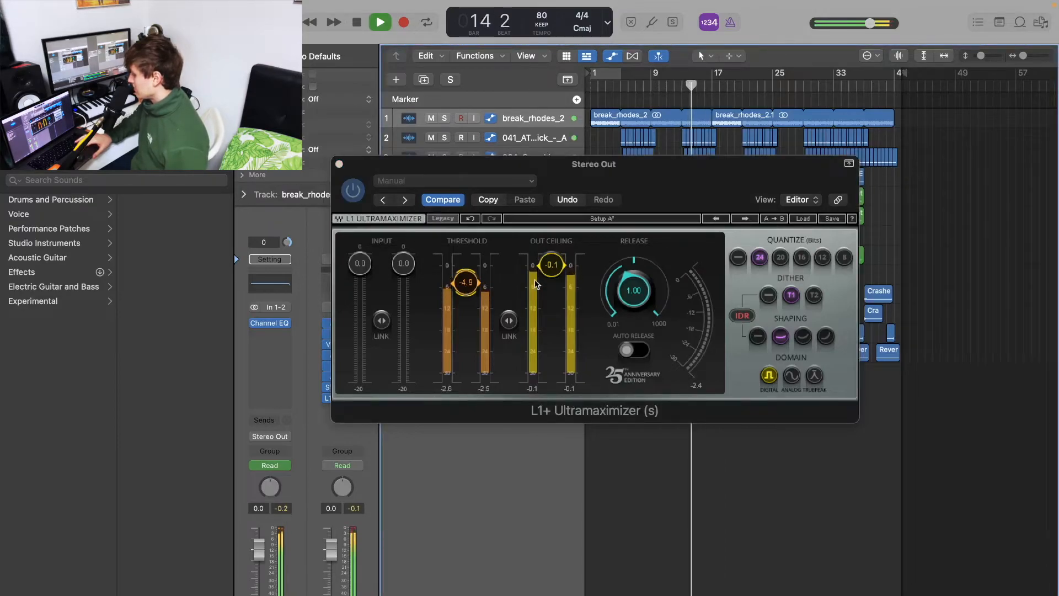
drag(468, 287, 468, 288)
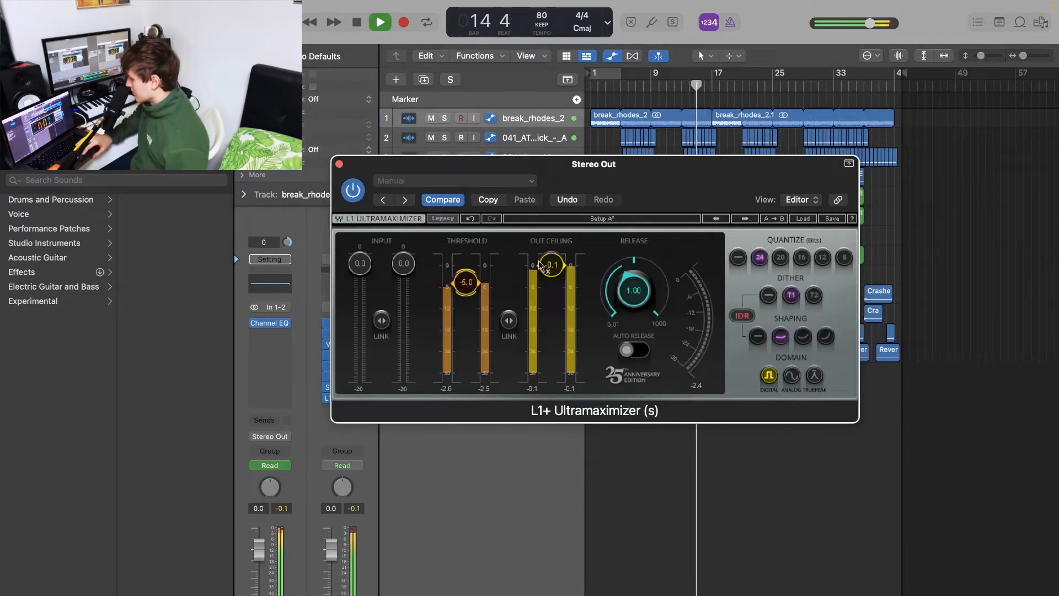
drag(552, 265, 552, 265)
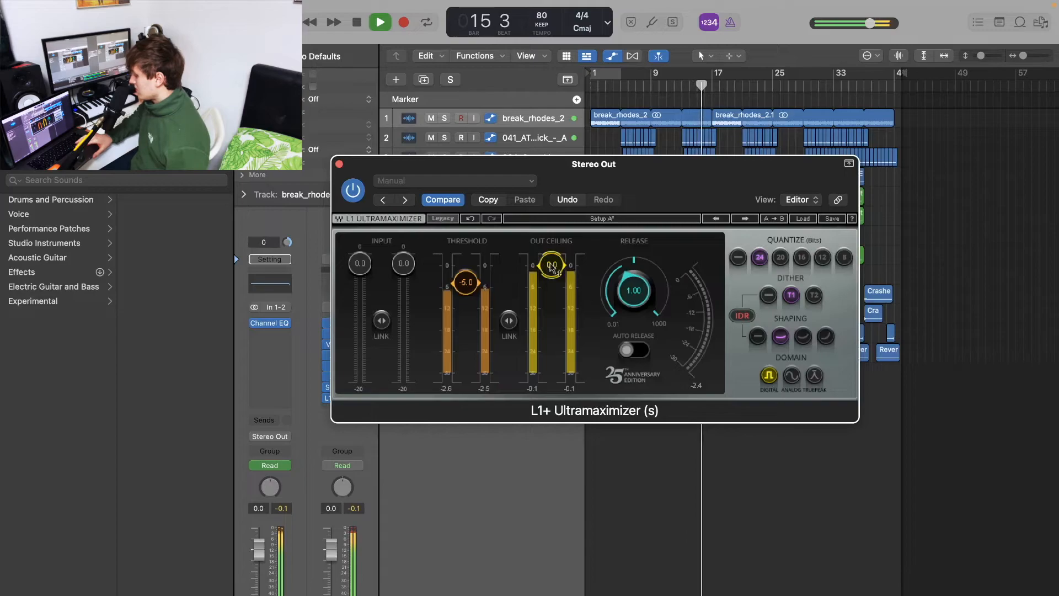
click(356, 520)
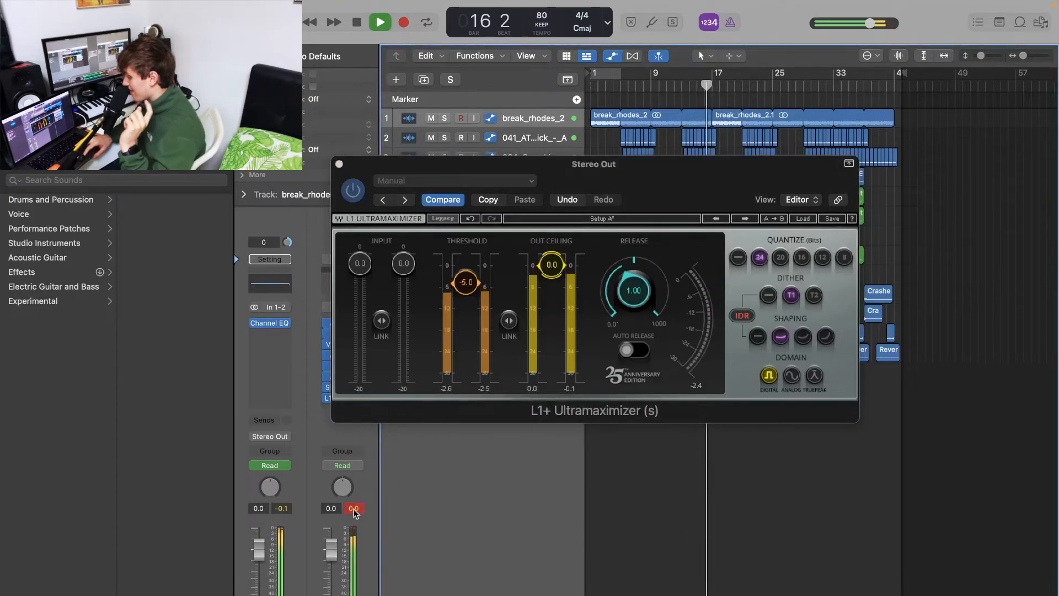